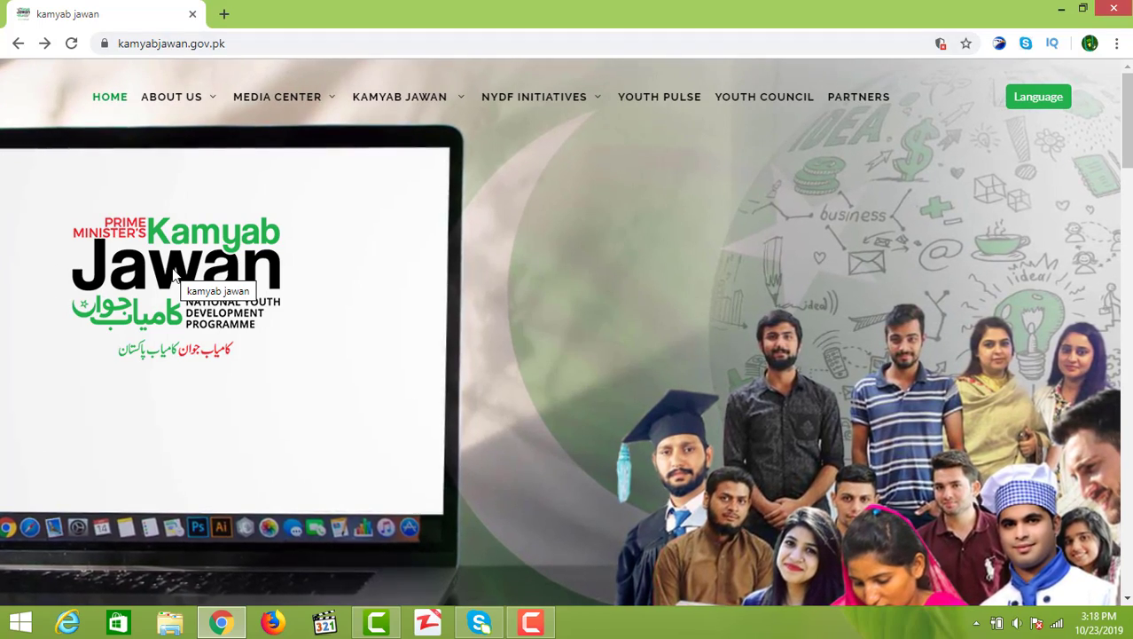
# Scroll to Programmes We Are Offering and open the Youth Entrepreneurship Scheme (YES!) READ MORE page
pyautogui.scroll(-3, 173, 274)
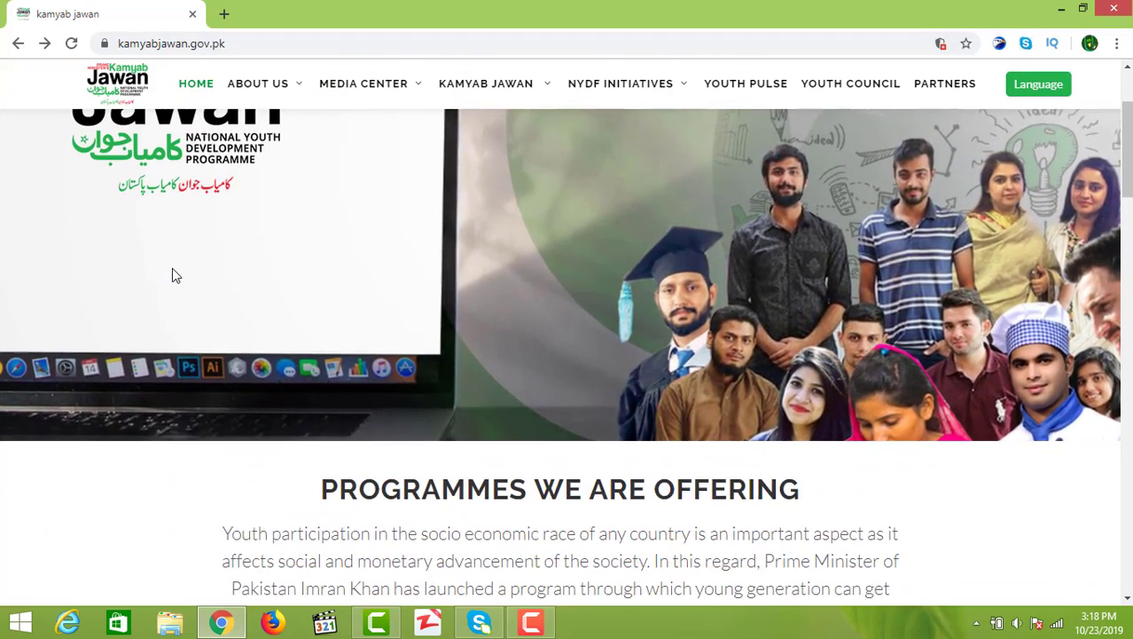
pyautogui.scroll(-5, 173, 274)
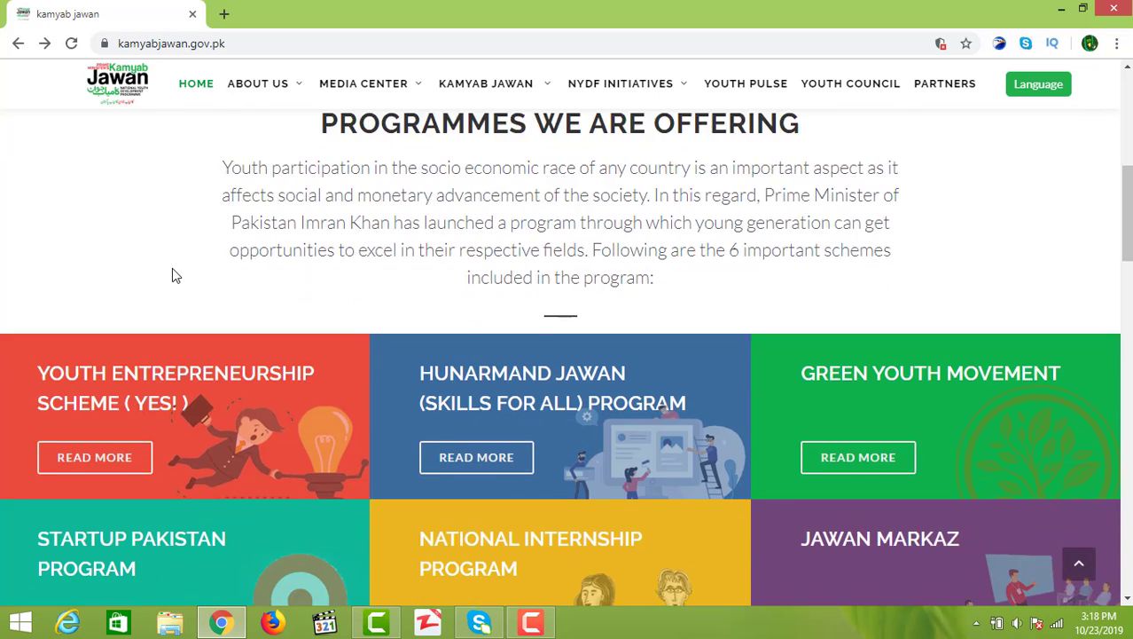
pyautogui.scroll(-1, 172, 268)
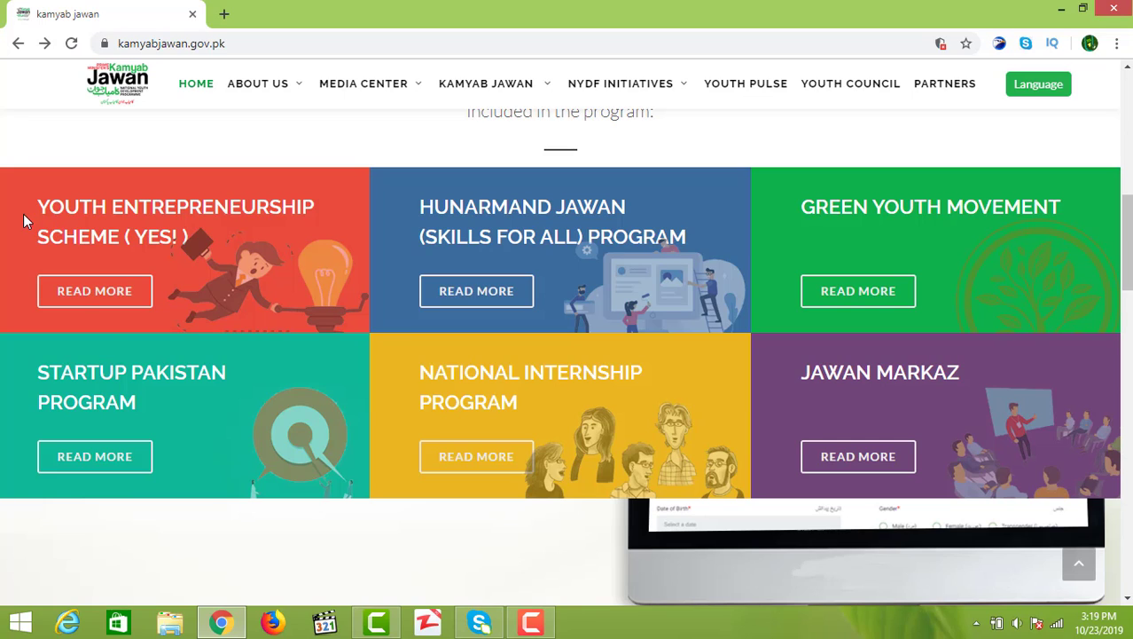
pyautogui.click(104, 301)
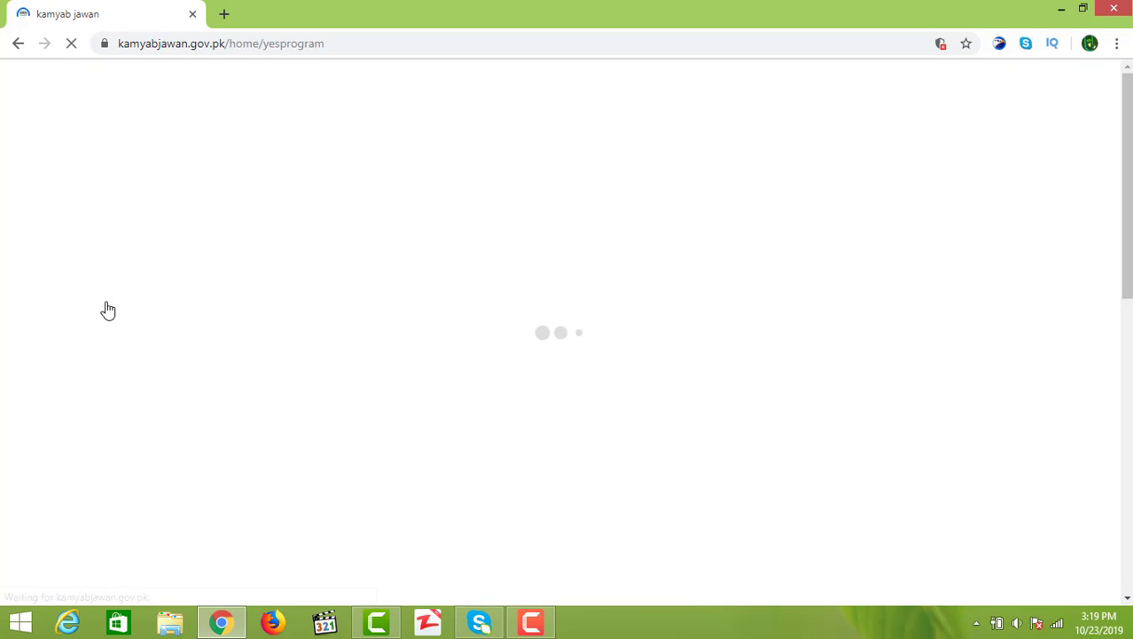
pyautogui.scroll(-2, 105, 308)
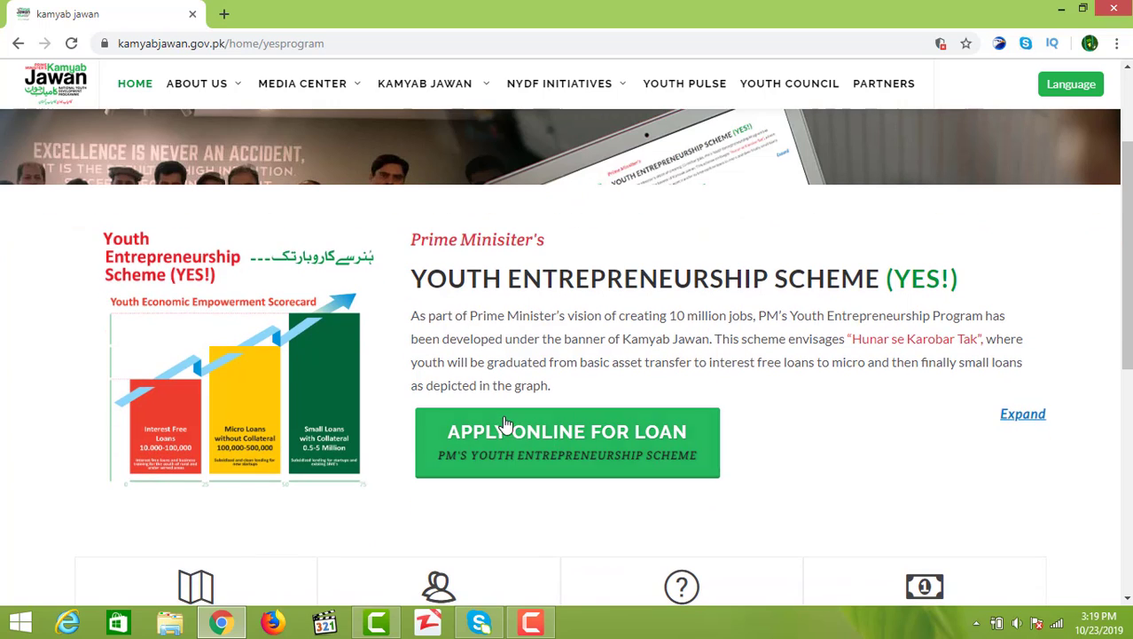
# Start Apply Online for Loan and close the Disclaimer to reveal the blank applicant form
pyautogui.click(622, 454)
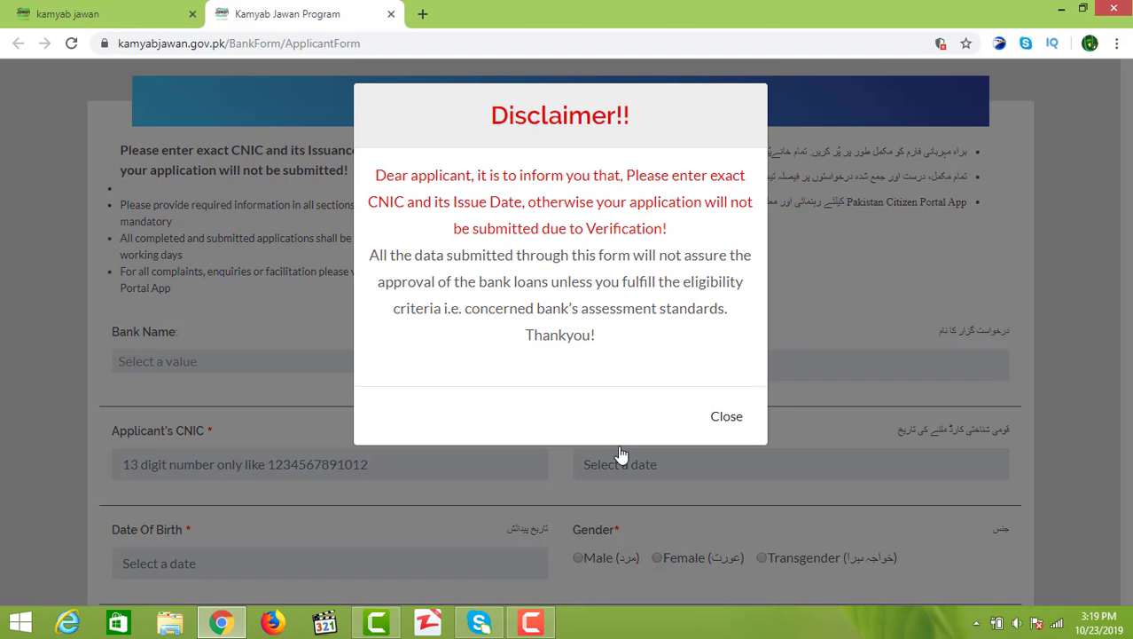
pyautogui.click(721, 426)
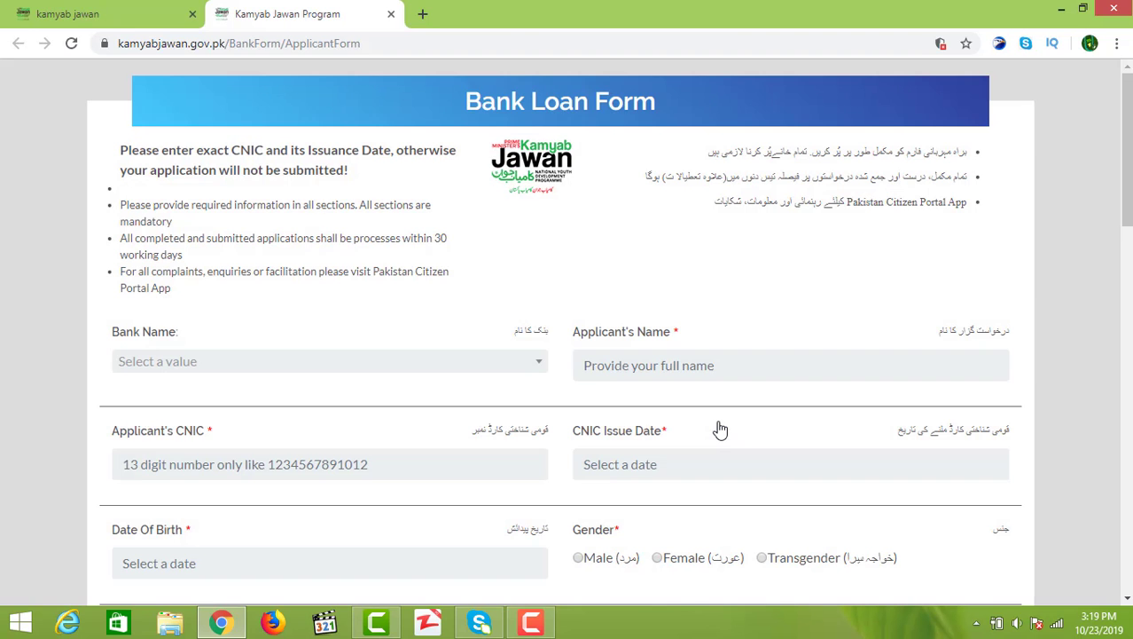
pyautogui.scroll(-1, 721, 429)
pyautogui.scroll(1, 721, 429)
pyautogui.scroll(-1, 215, 214)
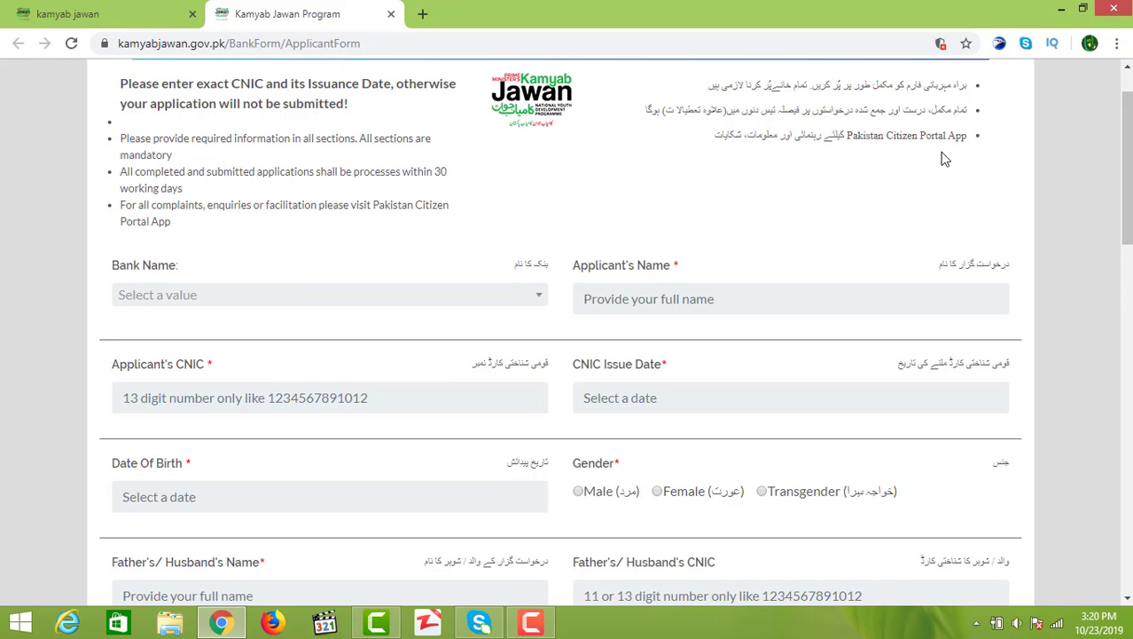
pyautogui.scroll(-3, 754, 275)
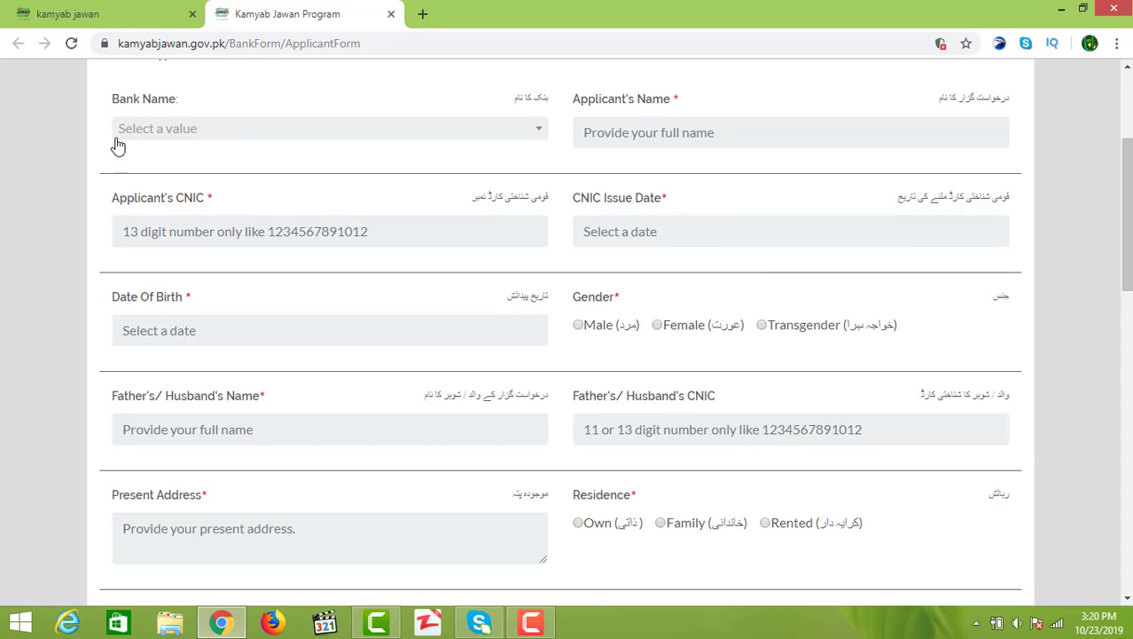
# Select National Bank of Pakistan from the Bank Name dropdown
pyautogui.click(167, 129)
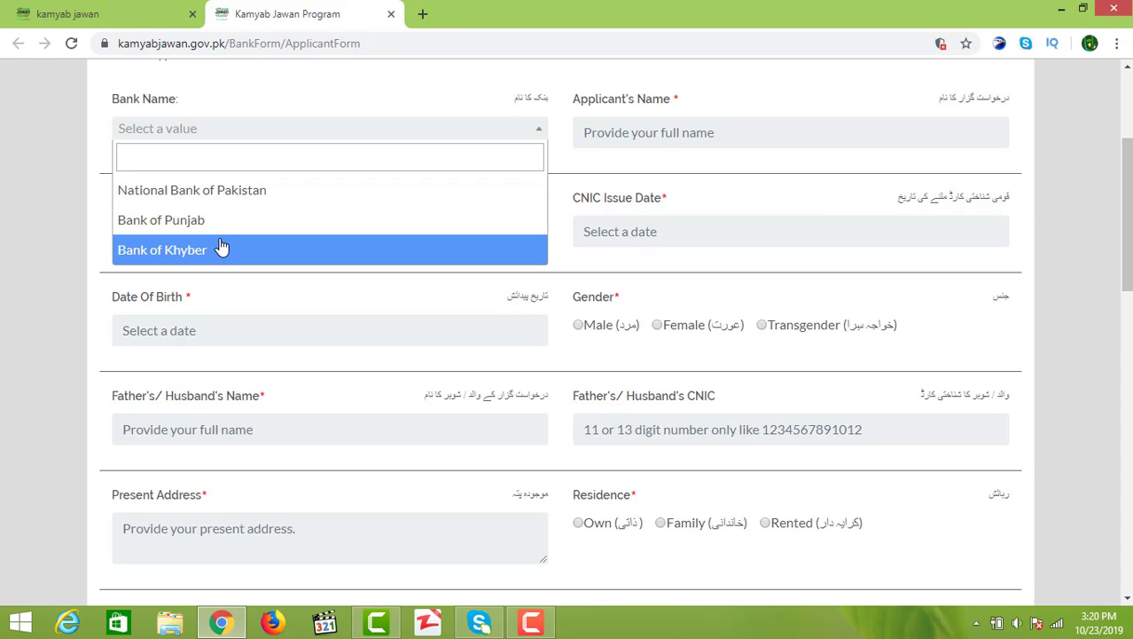
pyautogui.click(185, 203)
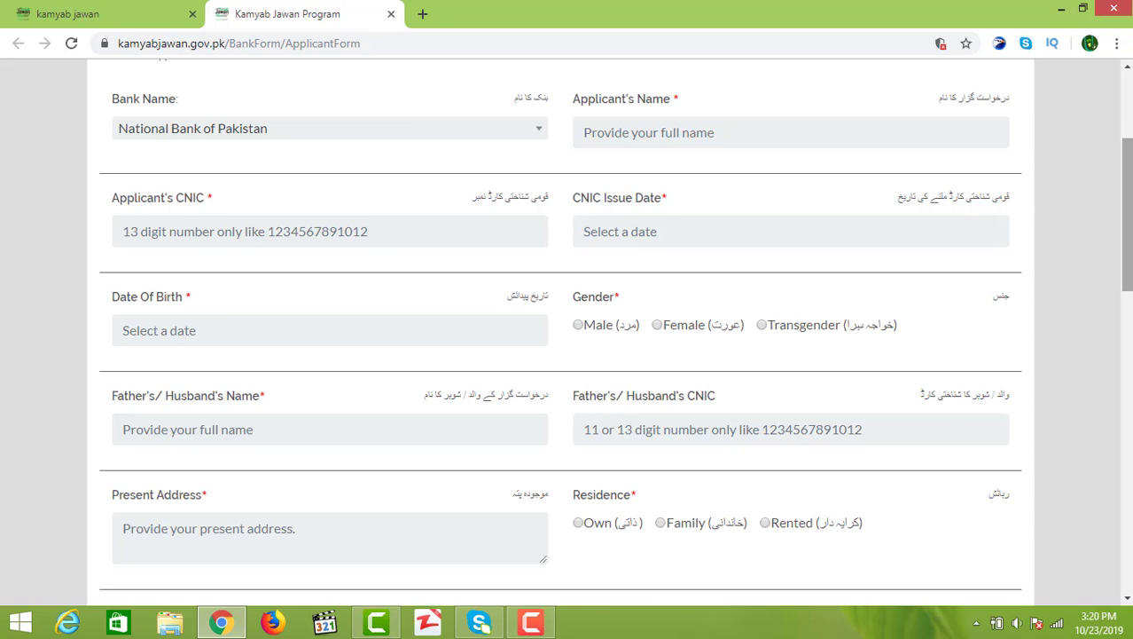
pyautogui.scroll(1, 743, 236)
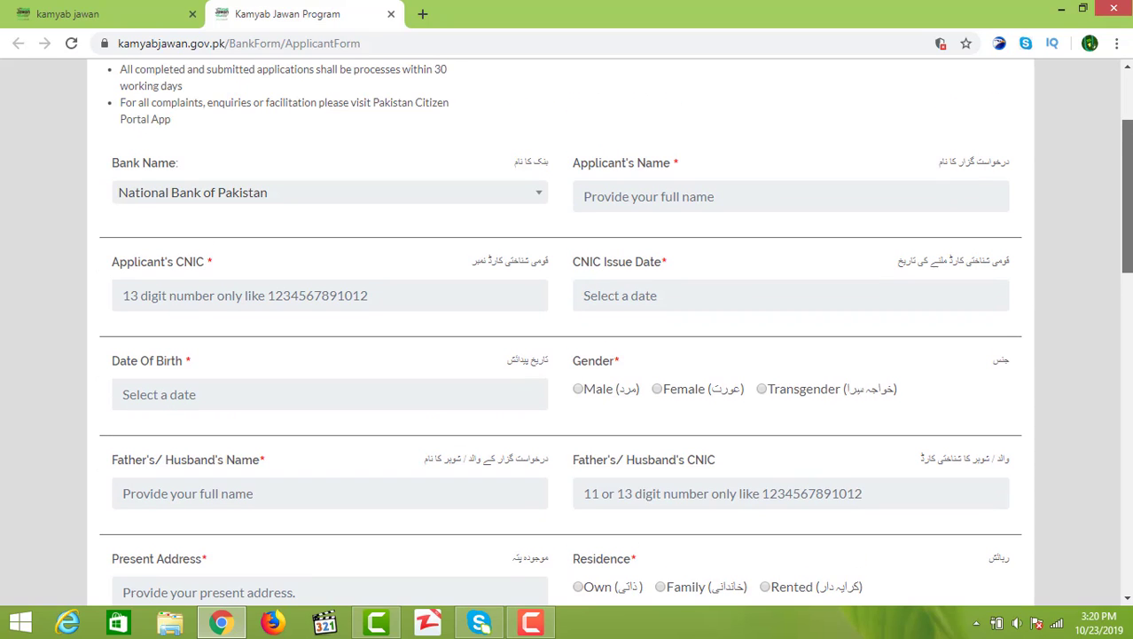
# Enter the applicant's name and a 13-digit CNIC number
pyautogui.click(621, 205)
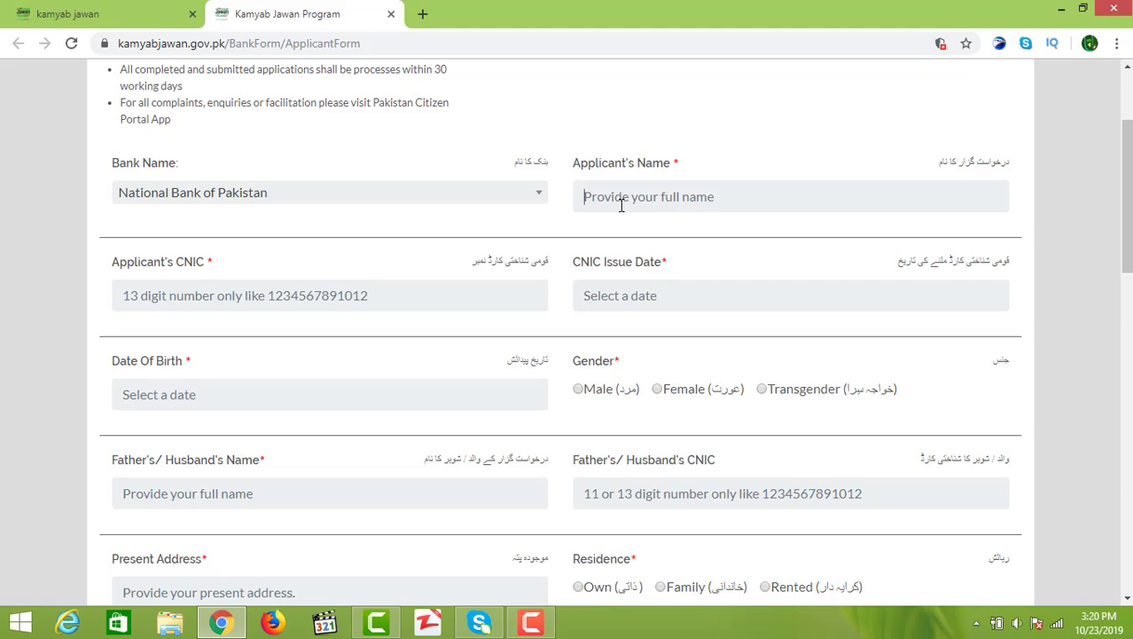
pyautogui.write('its 4 u')
pyautogui.click(135, 295)
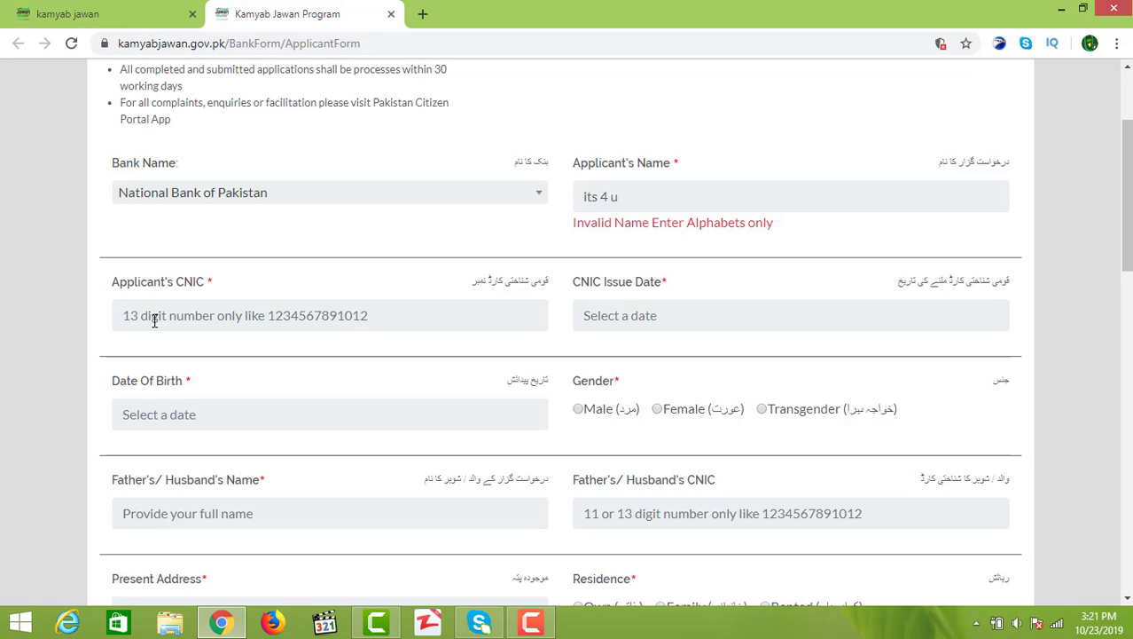
pyautogui.write('1234567')
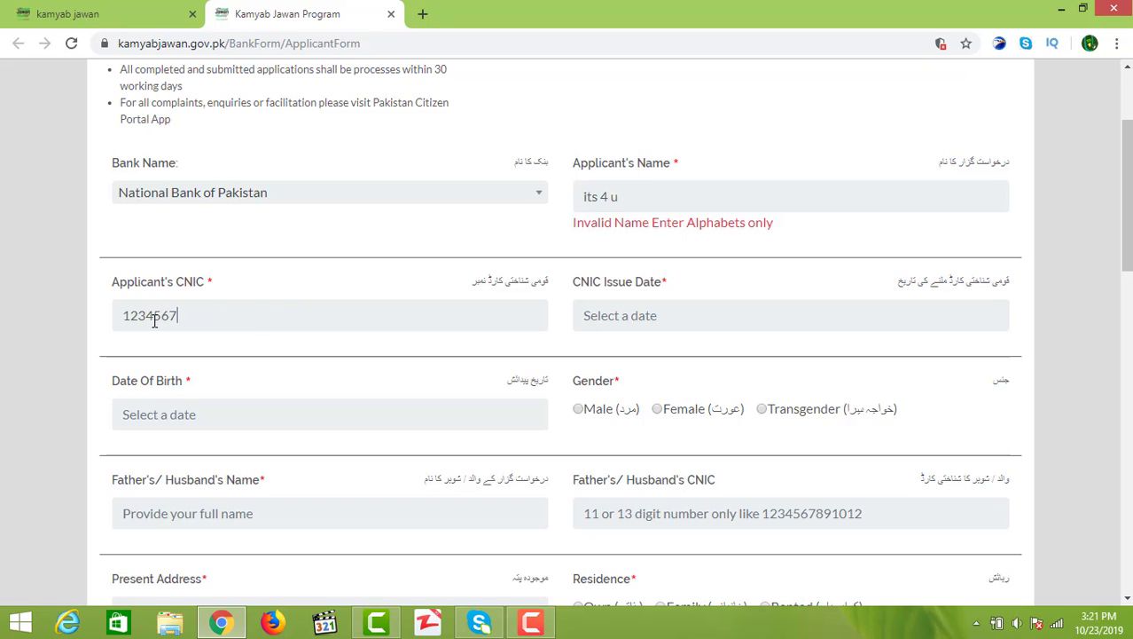
pyautogui.write('891011')
pyautogui.click(611, 319)
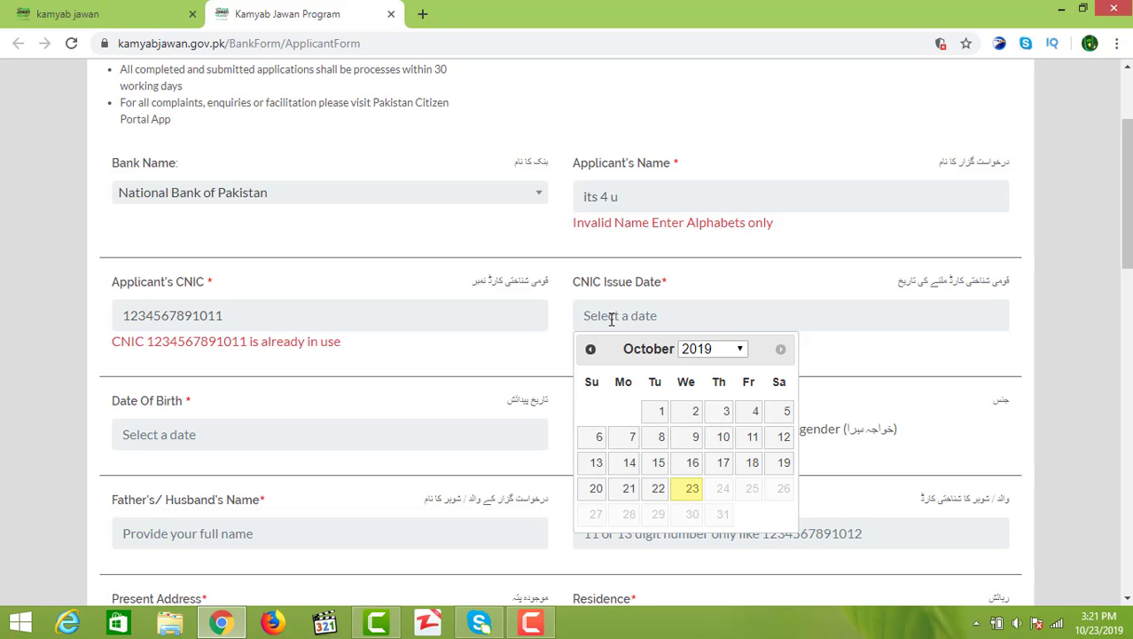
pyautogui.click(693, 413)
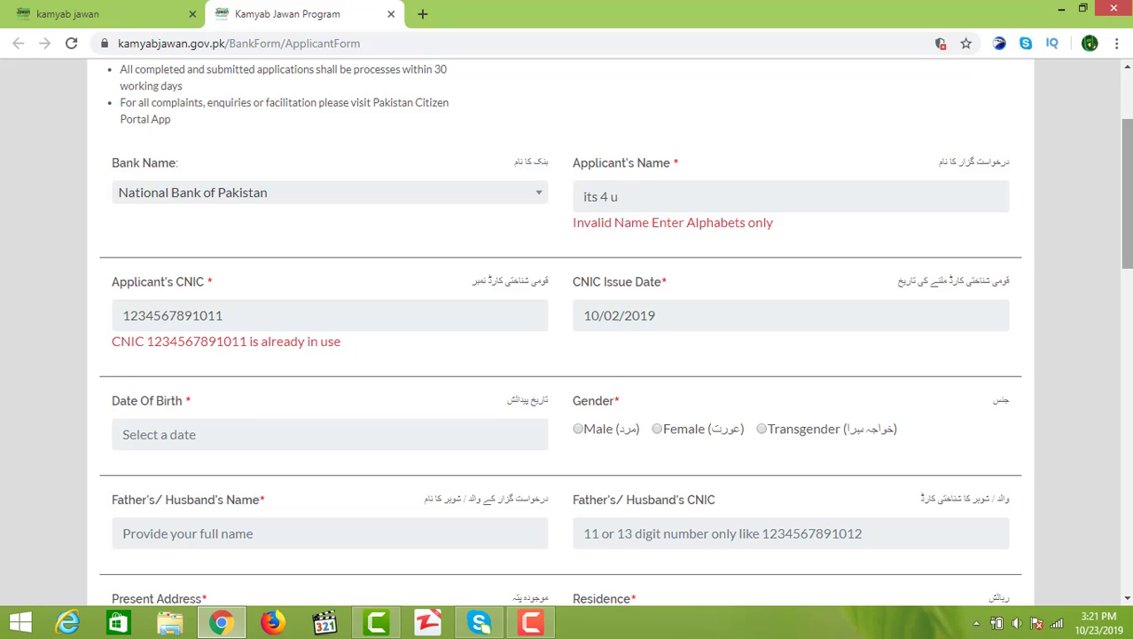
pyautogui.scroll(-2, 200, 302)
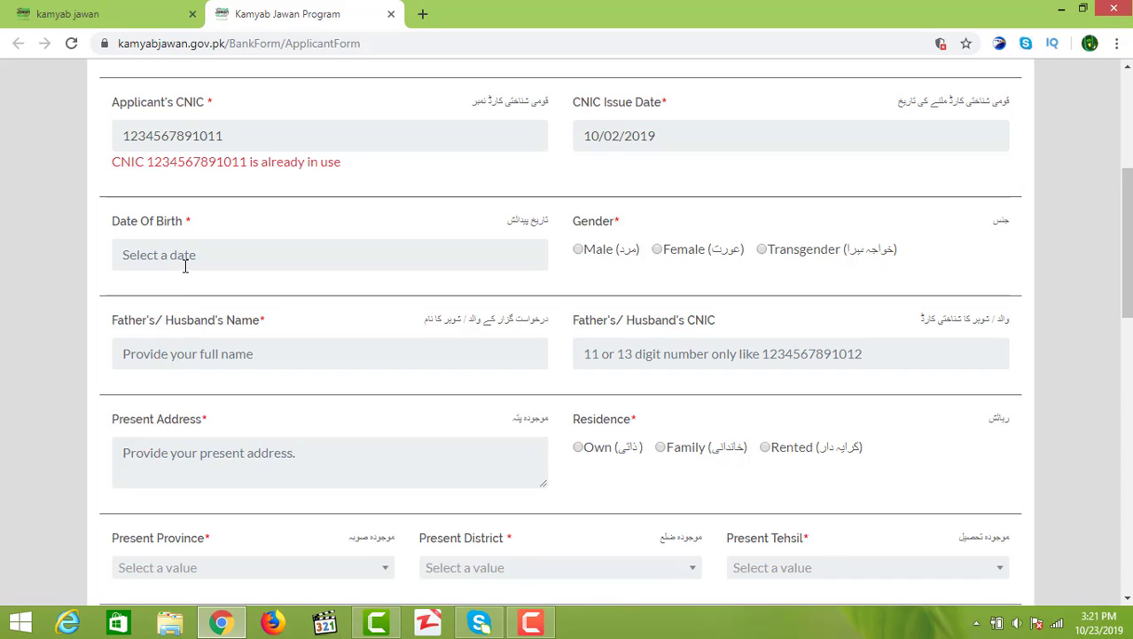
pyautogui.click(185, 264)
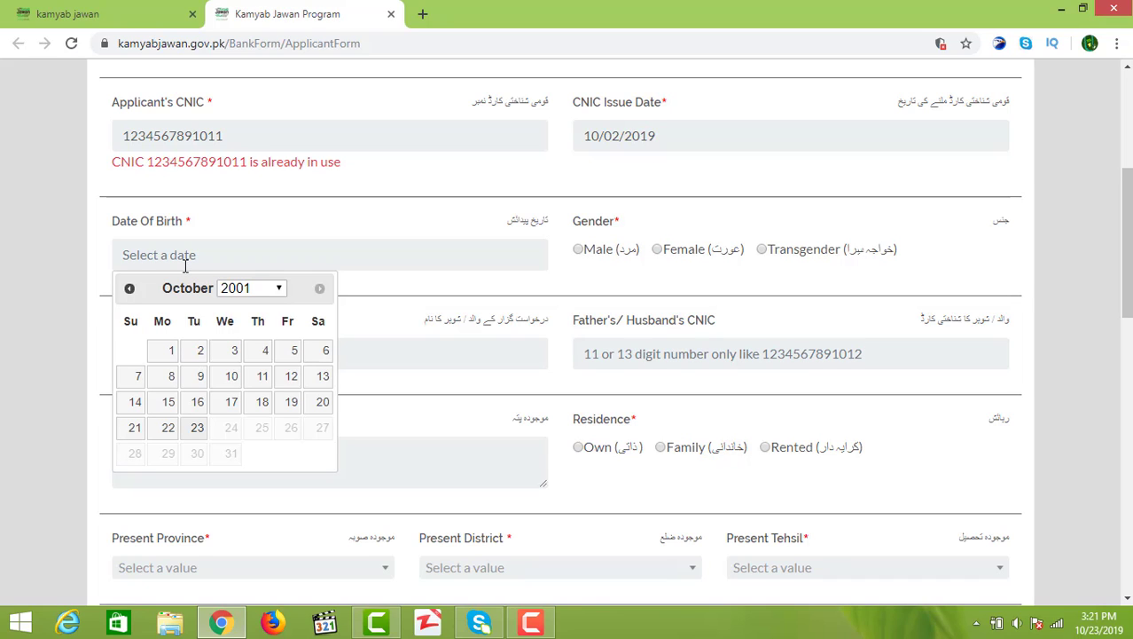
pyautogui.click(291, 378)
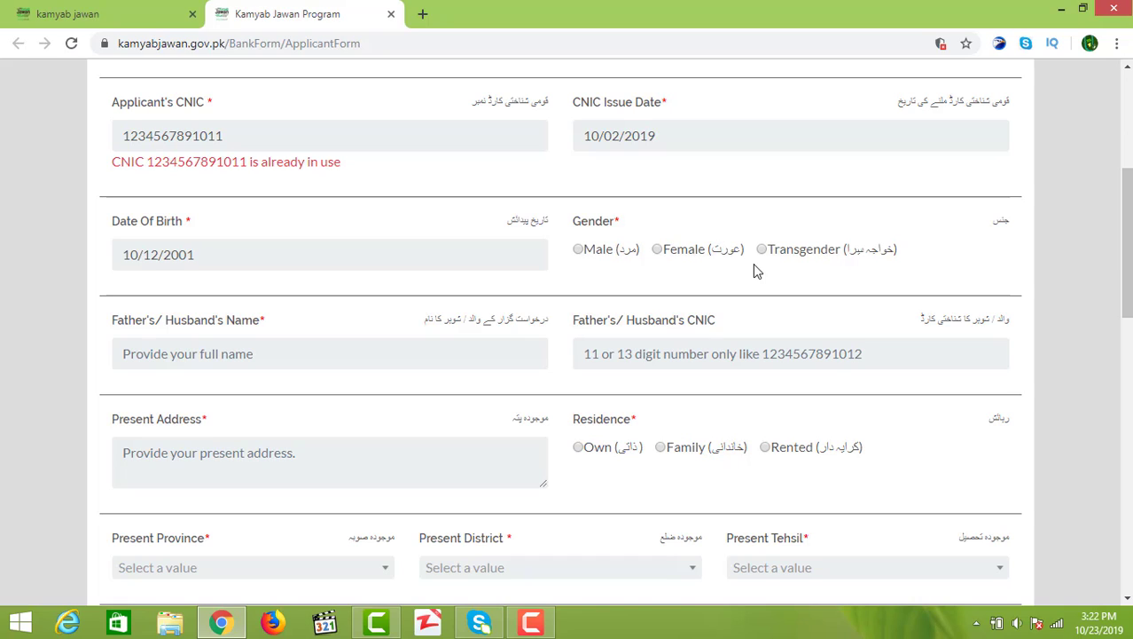
# Select Male under Gender on the applicant form
pyautogui.click(578, 249)
pyautogui.scroll(-2, 226, 151)
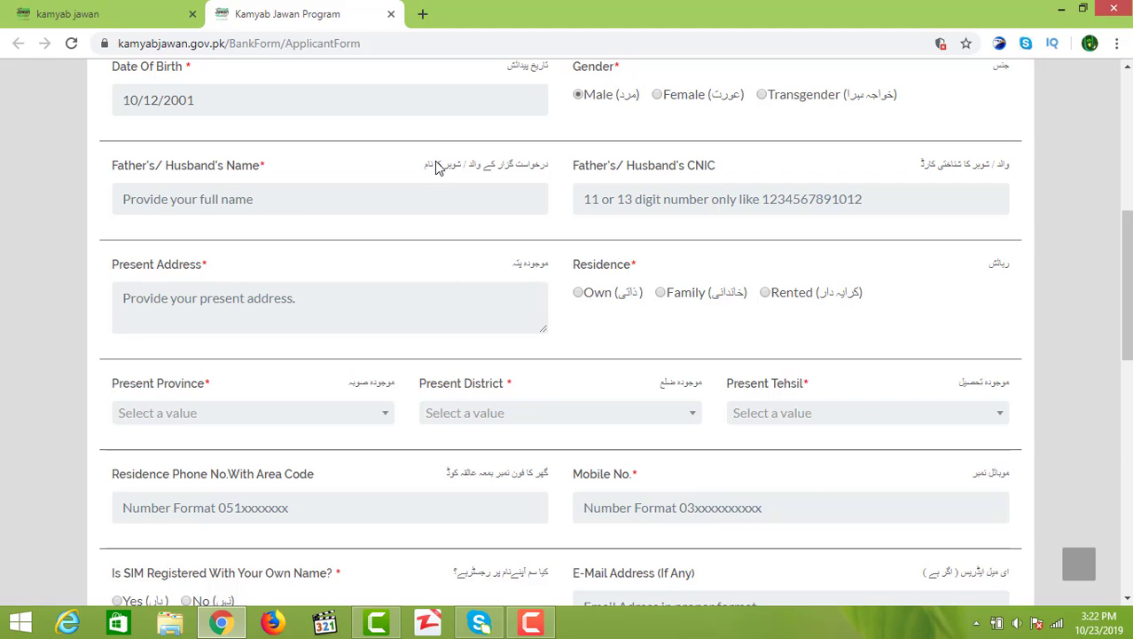
pyautogui.click(665, 187)
# Choose Rented under Residence and enter 10000 as the monthly rent
pyautogui.click(765, 295)
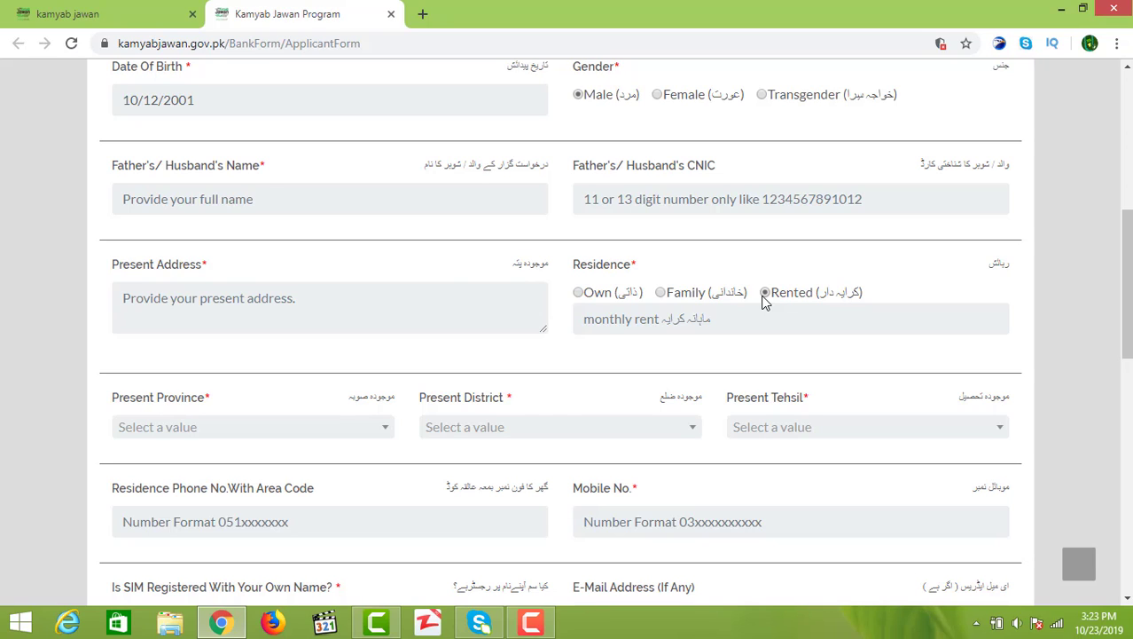
pyautogui.scroll(-1, 824, 278)
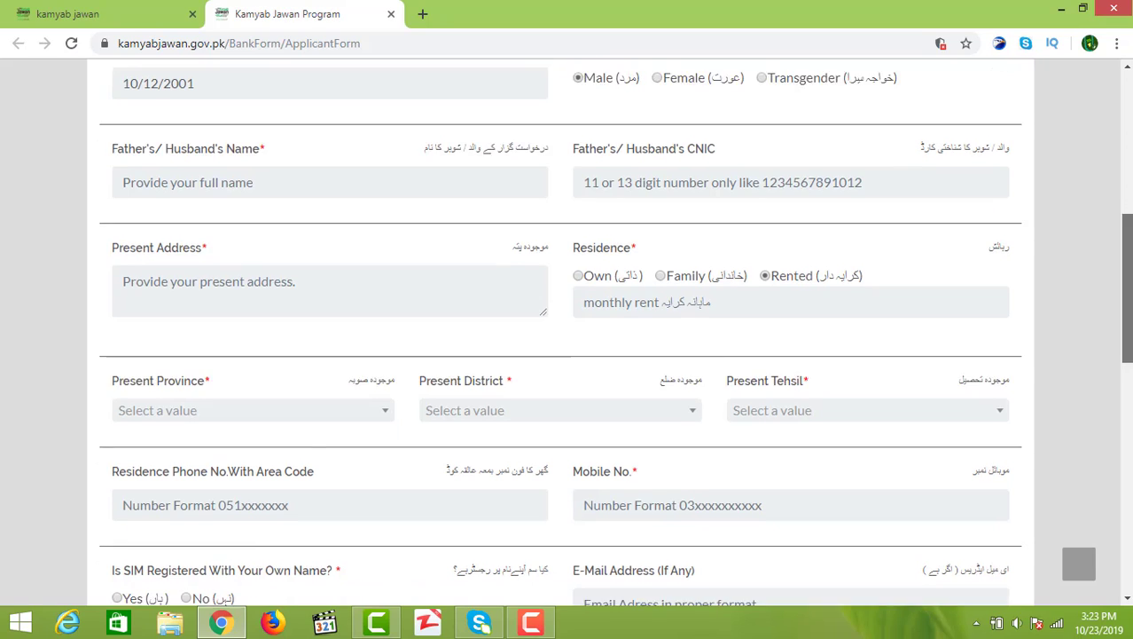
pyautogui.click(743, 254)
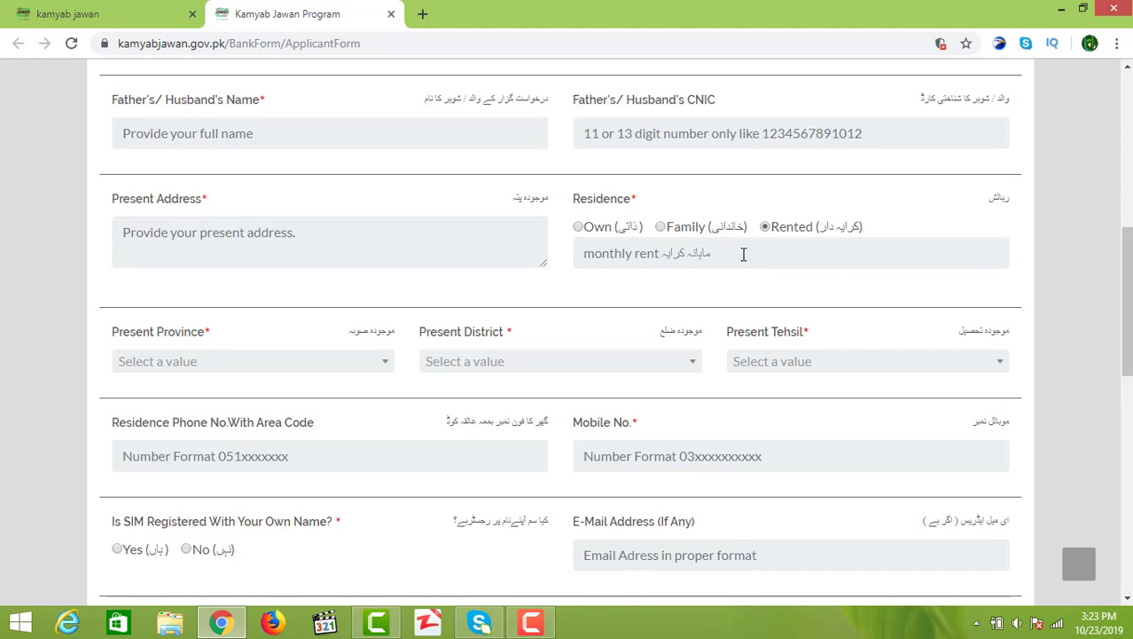
pyautogui.write('1')
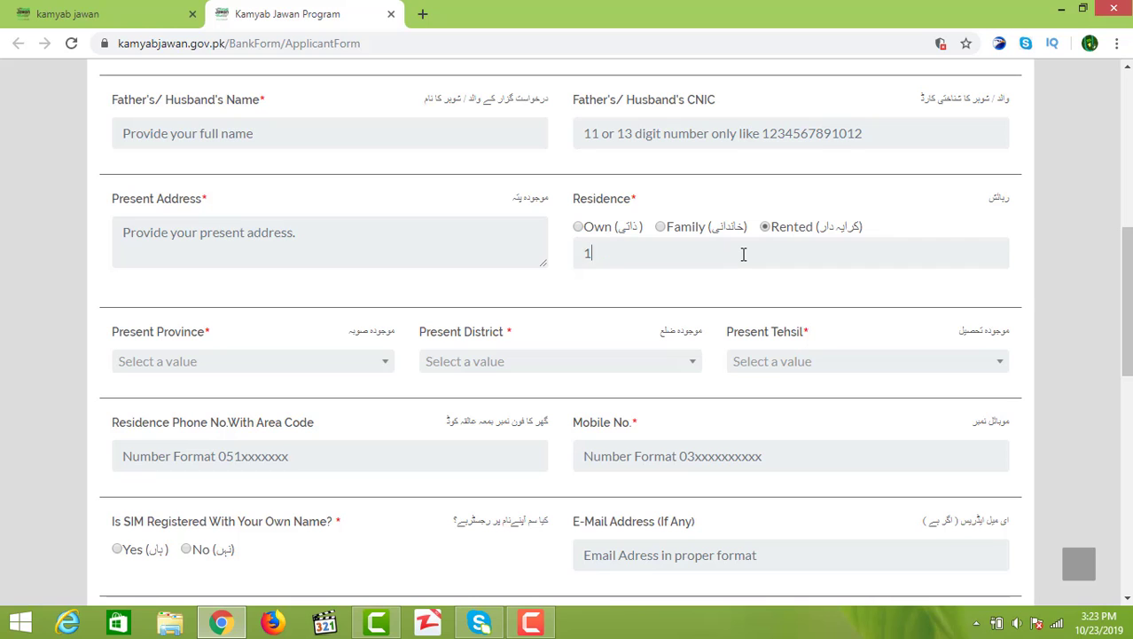
pyautogui.write('0000')
pyautogui.scroll(-1, 743, 253)
pyautogui.scroll(-1, 737, 222)
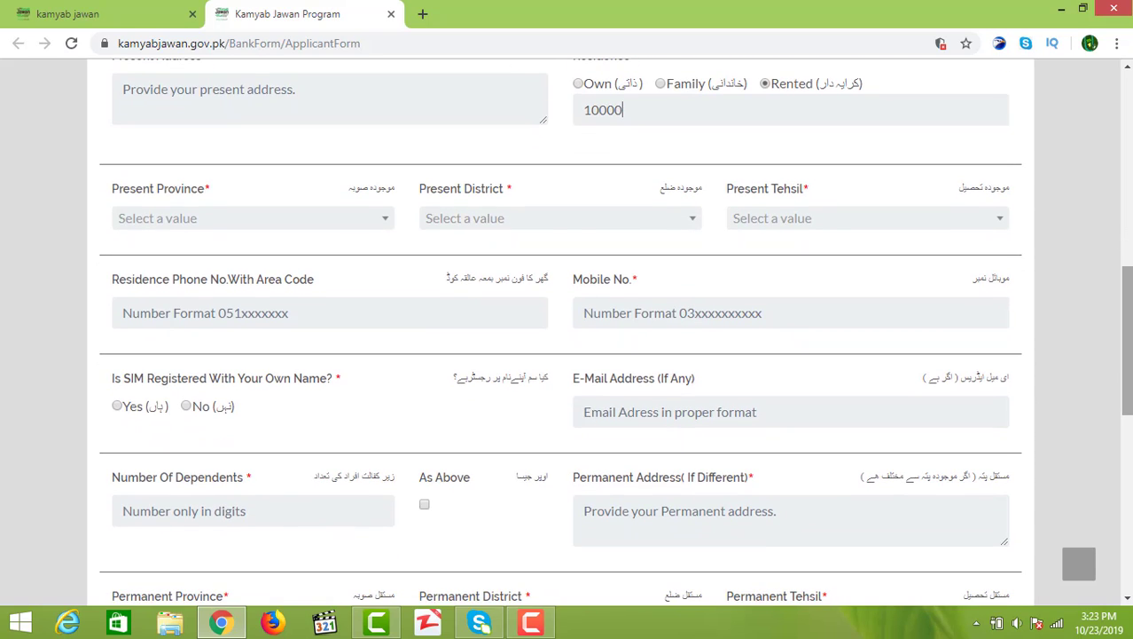
# Pick Punjab, Lahore (searched with 'la') and Lahore Cantt for present province, district and tehsil
pyautogui.click(178, 222)
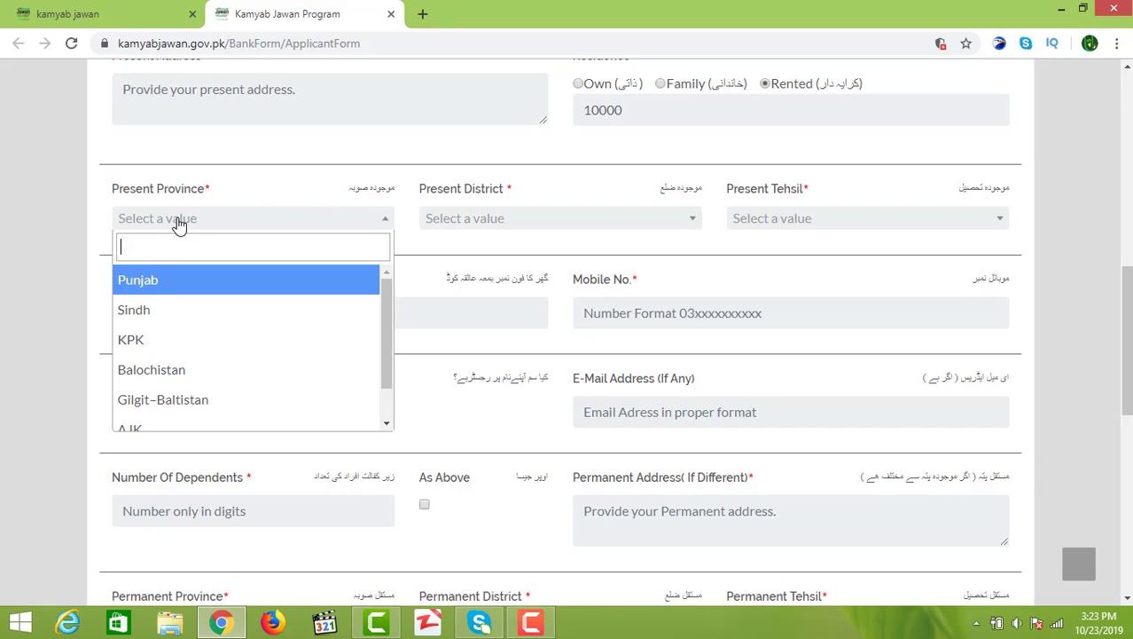
pyautogui.click(163, 284)
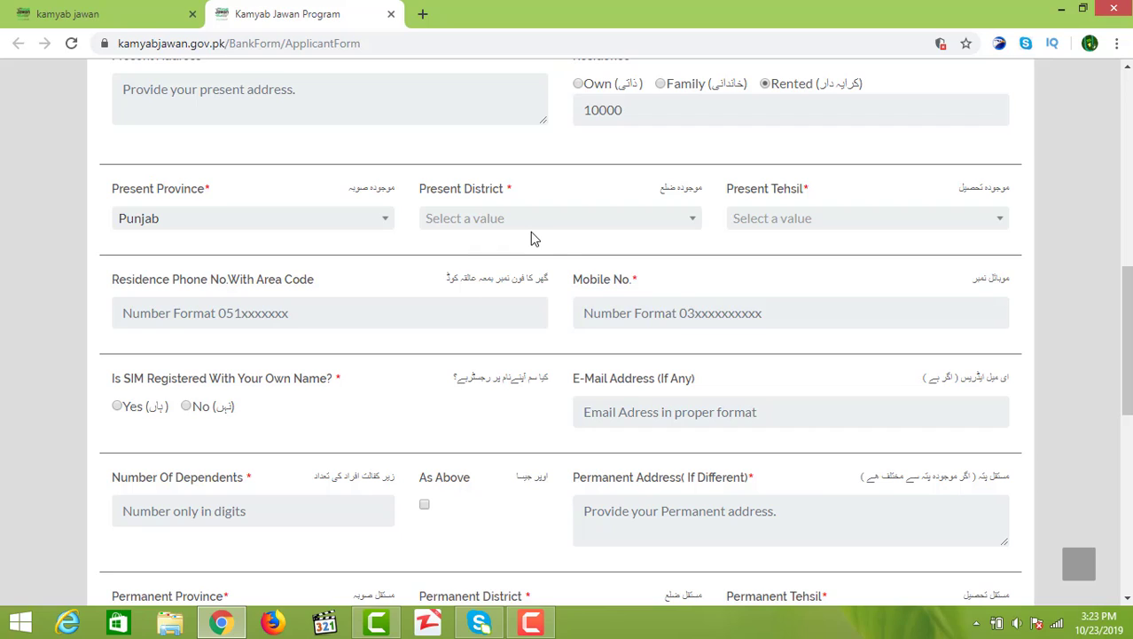
pyautogui.click(601, 227)
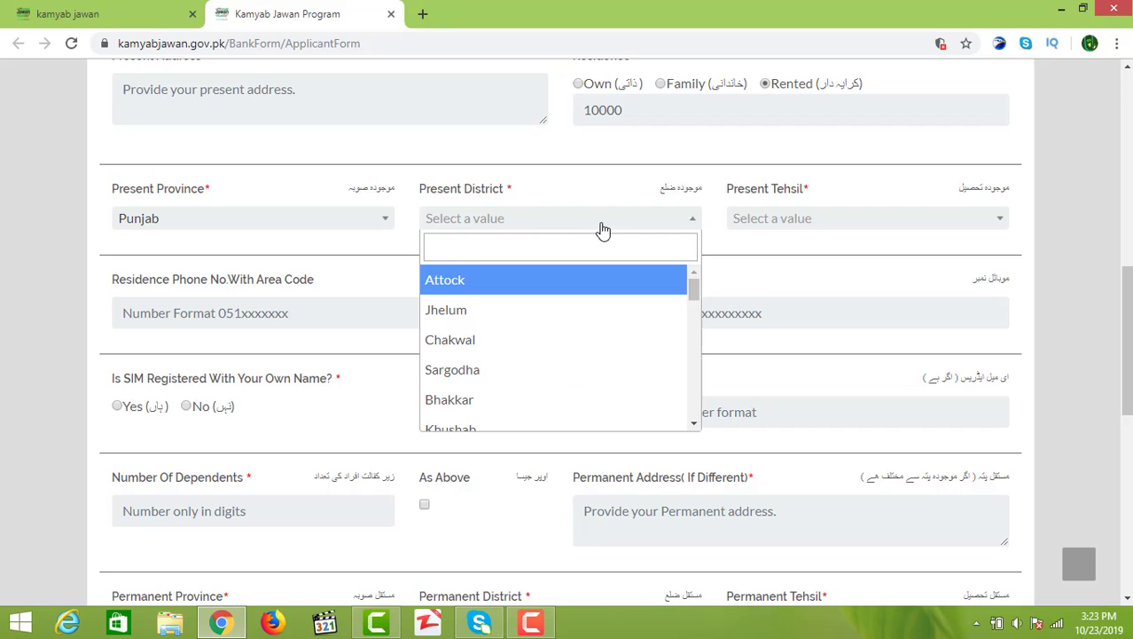
pyautogui.write('la')
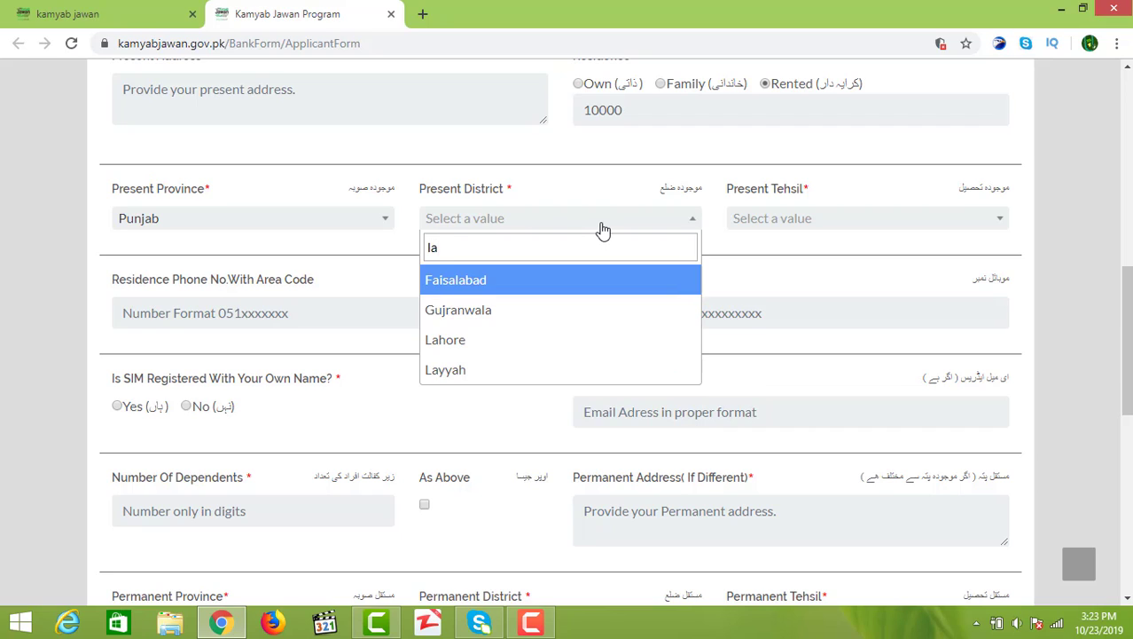
pyautogui.click(471, 340)
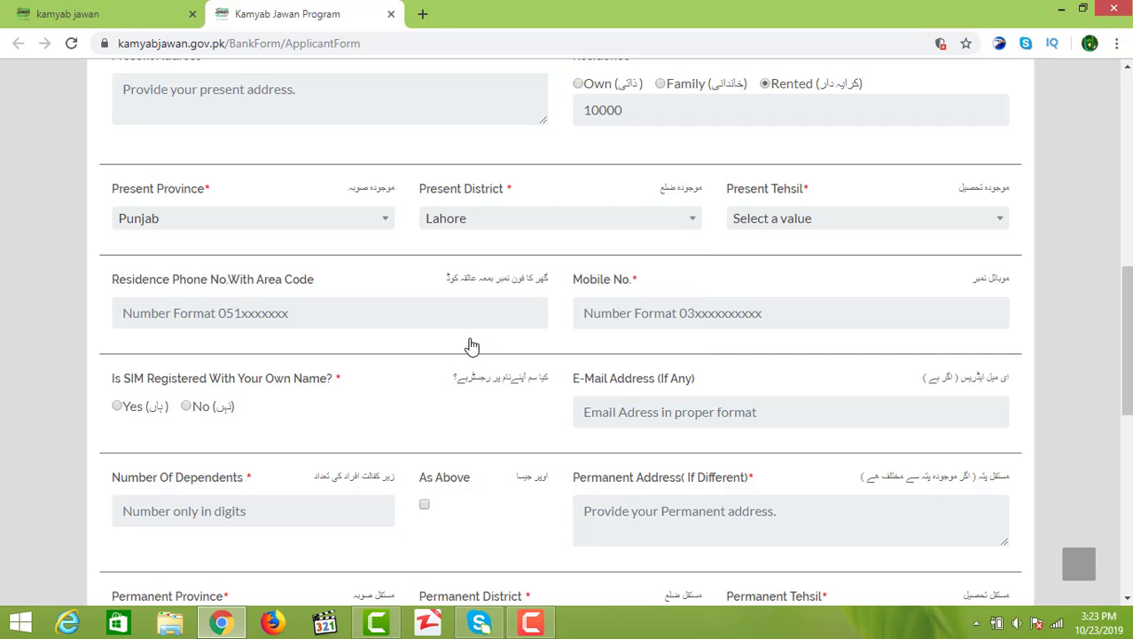
pyautogui.click(822, 220)
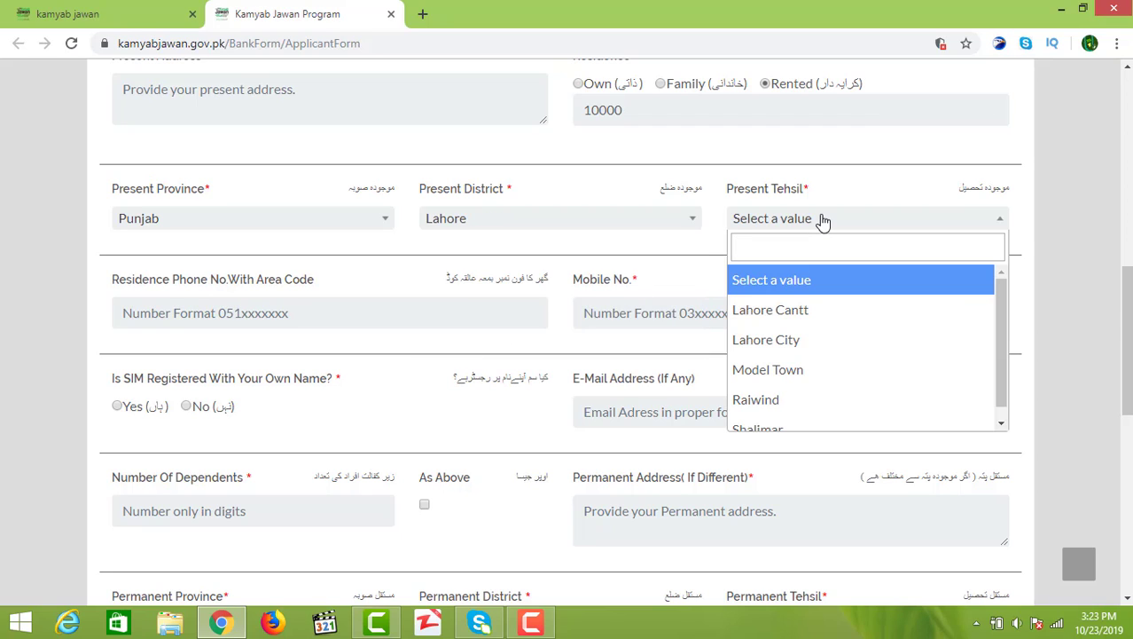
pyautogui.click(811, 308)
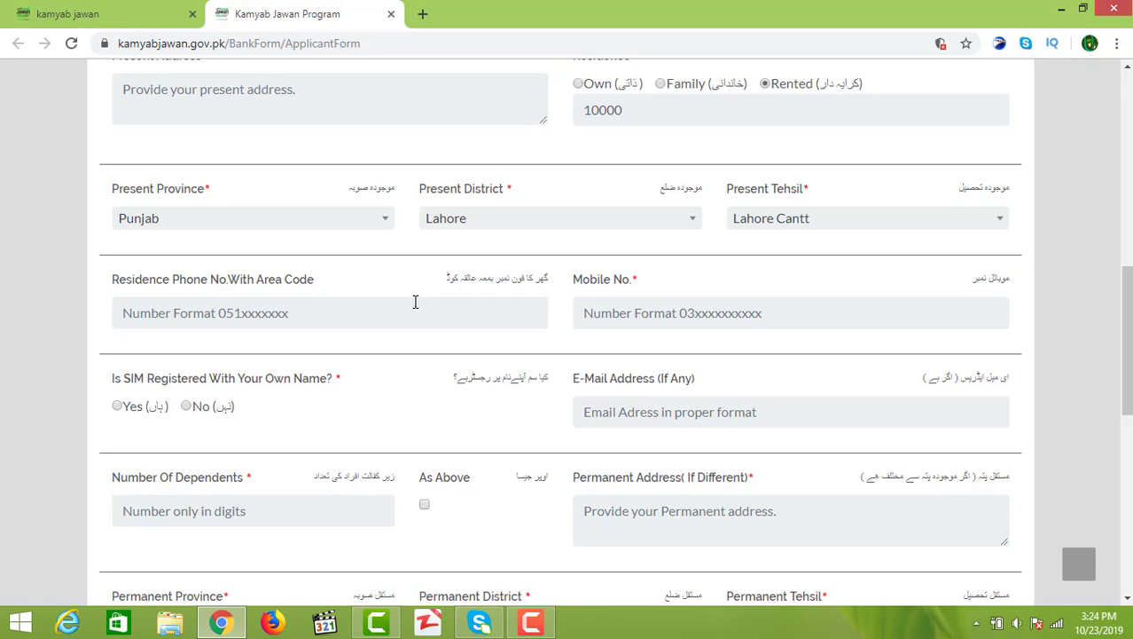
# Enter the applicant's mobile number and answer Yes to SIM registered in own name
pyautogui.click(677, 309)
pyautogui.write('03151111111')
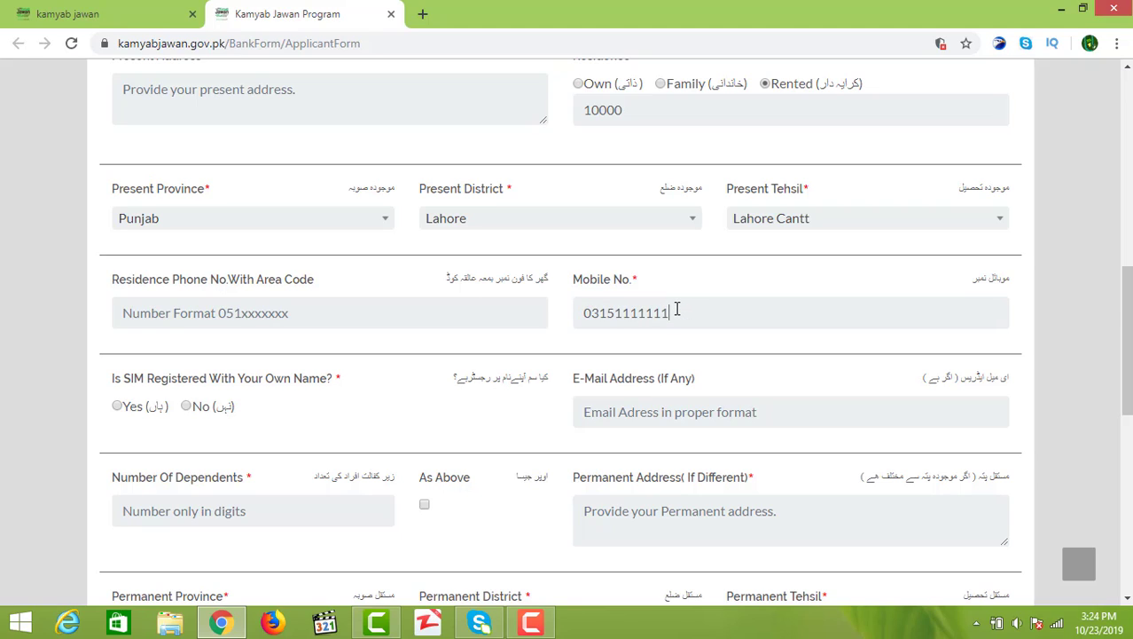
pyautogui.scroll(-1, 1126, 340)
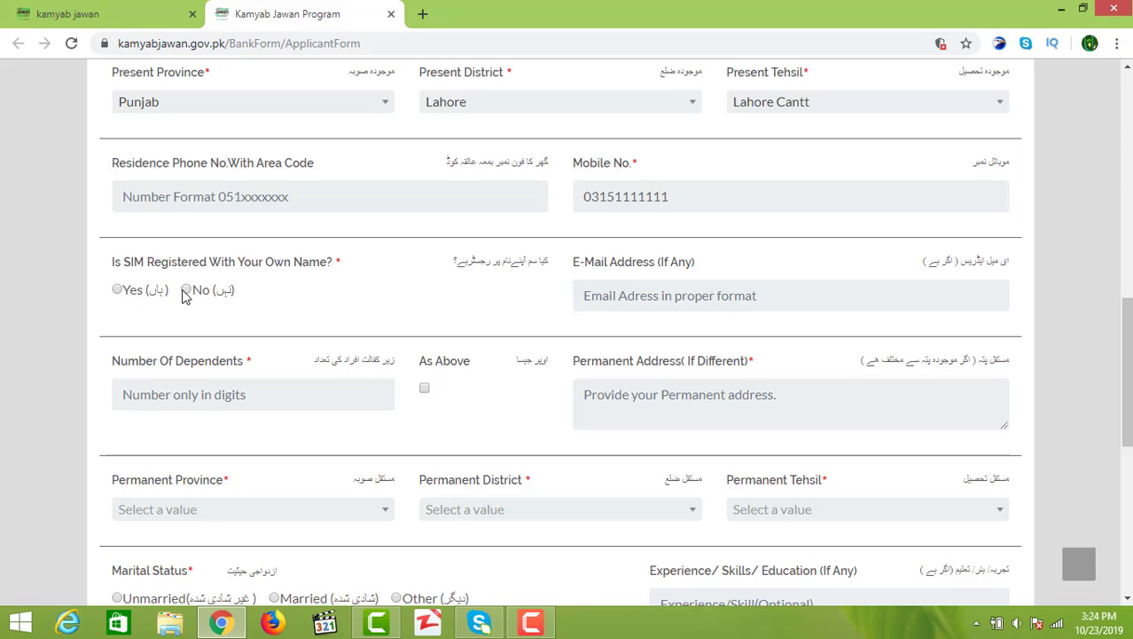
pyautogui.click(118, 291)
# Enter 5 as the Number Of Dependents and tick the As Above checkbox
pyautogui.scroll(-2, 138, 197)
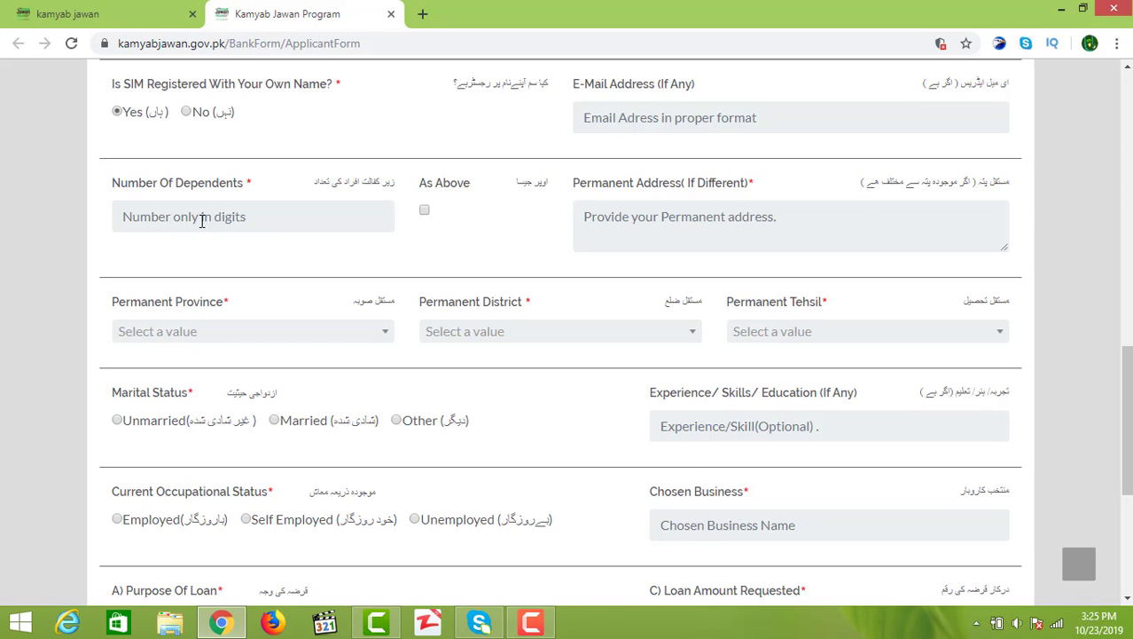
pyautogui.write('5')
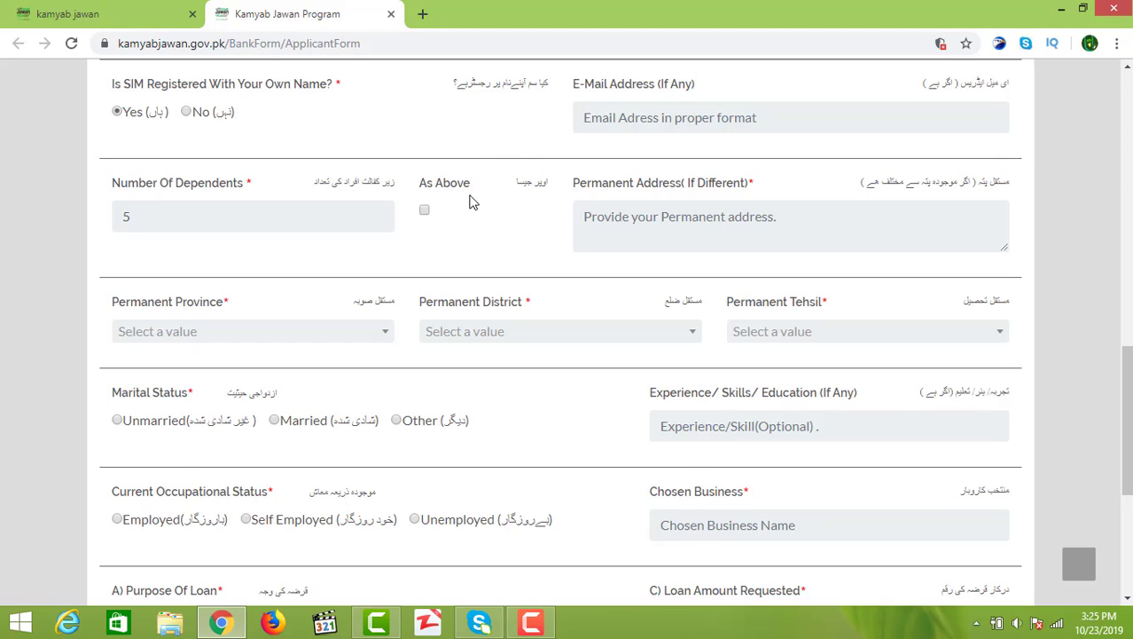
pyautogui.click(424, 213)
# Fill in the Permanent Address field, clearing the stray characters first
pyautogui.click(637, 217)
pyautogui.write('ghtuyttttytjyy')
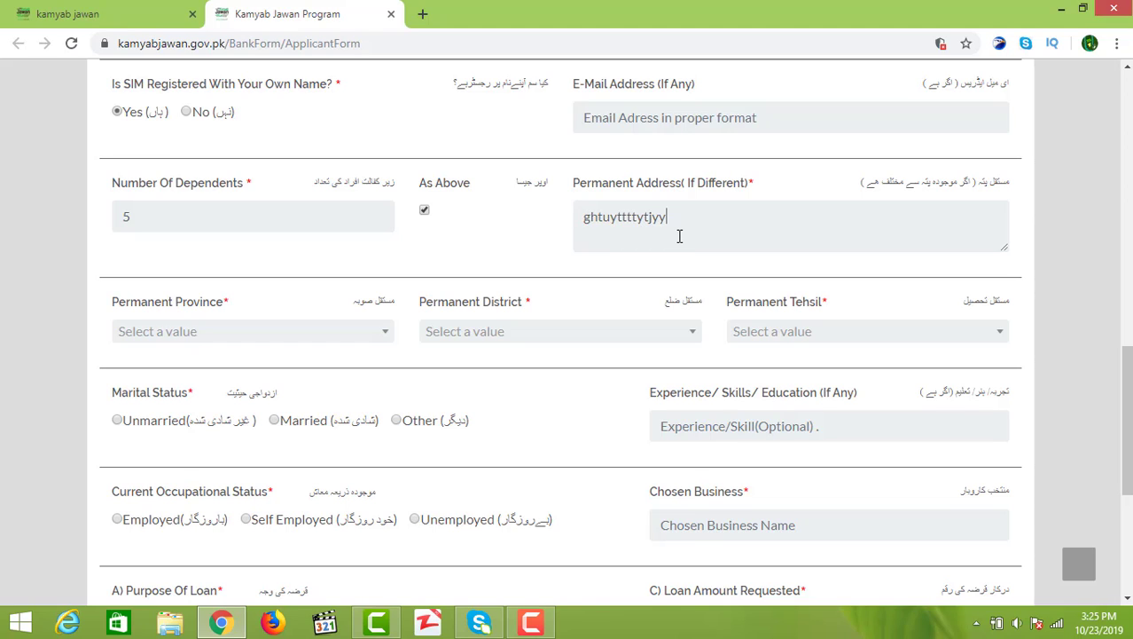
pyautogui.write('uyygg')
pyautogui.press('BackSpace')
pyautogui.press('BackSpace')
pyautogui.press('BackSpace')
pyautogui.press('BackSpace')
pyautogui.press('BackSpace')
pyautogui.press('BackSpace')
pyautogui.press('BackSpace')
pyautogui.press('BackSpace')
pyautogui.press('BackSpace')
pyautogui.press('BackSpace')
pyautogui.press('BackSpace')
pyautogui.press('BackSpace')
pyautogui.press('BackSpace')
pyautogui.press('BackSpace')
pyautogui.press('BackSpace')
pyautogui.press('BackSpace')
pyautogui.press('BackSpace')
pyautogui.press('BackSpace')
pyautogui.press('BackSpace')
pyautogui.write('ward 5')
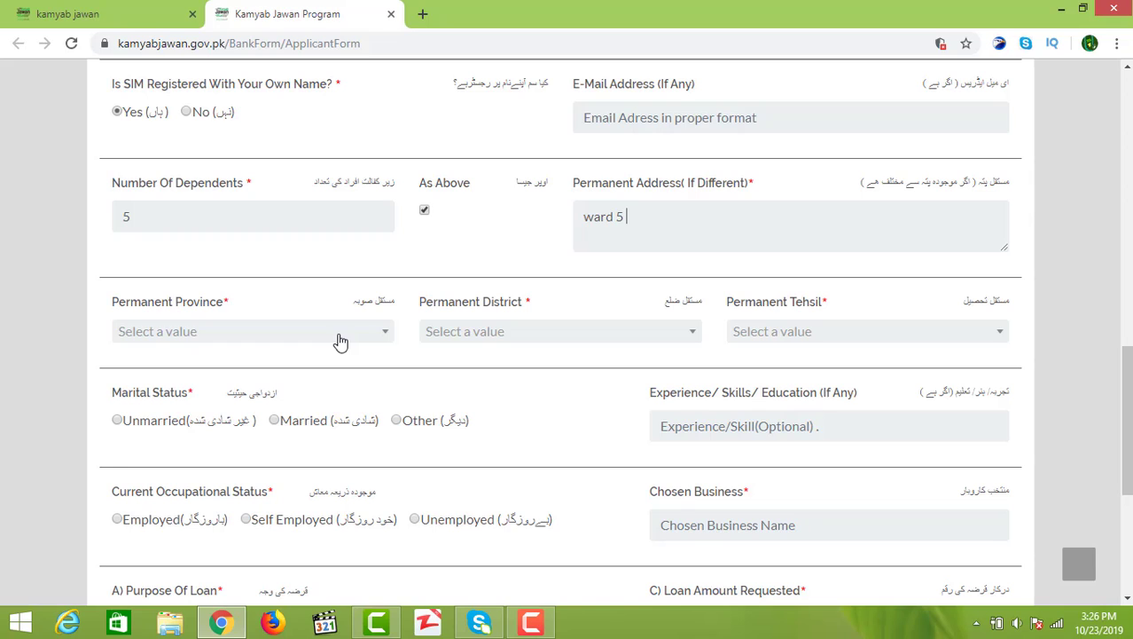
pyautogui.click(339, 342)
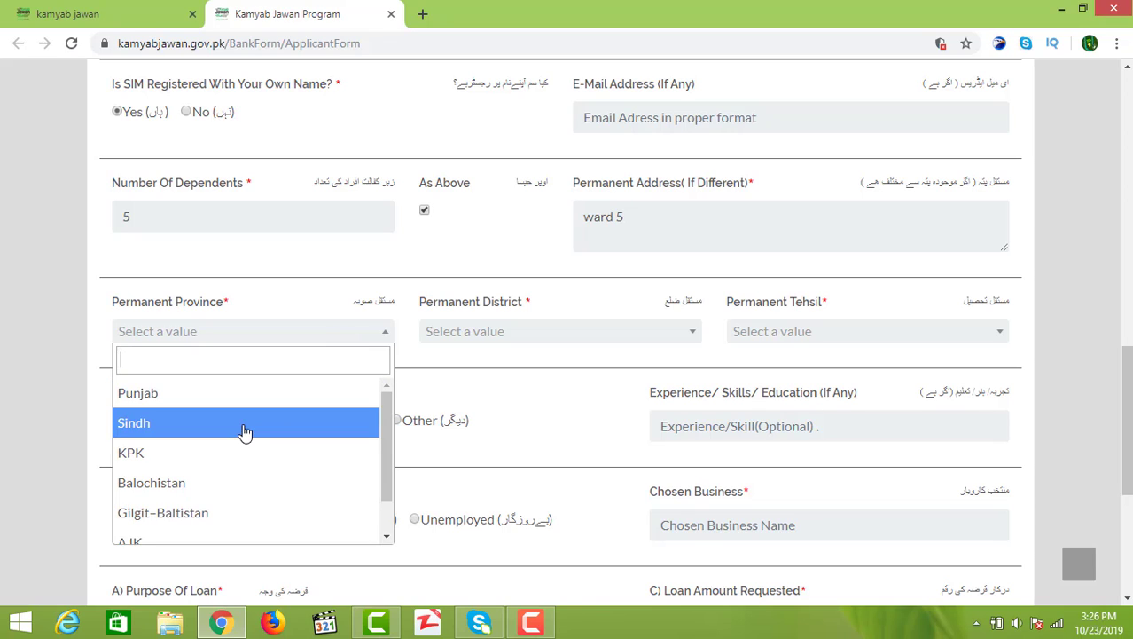
# Choose Punjab, Attock and Attock as the permanent province, district and tehsil
pyautogui.click(228, 393)
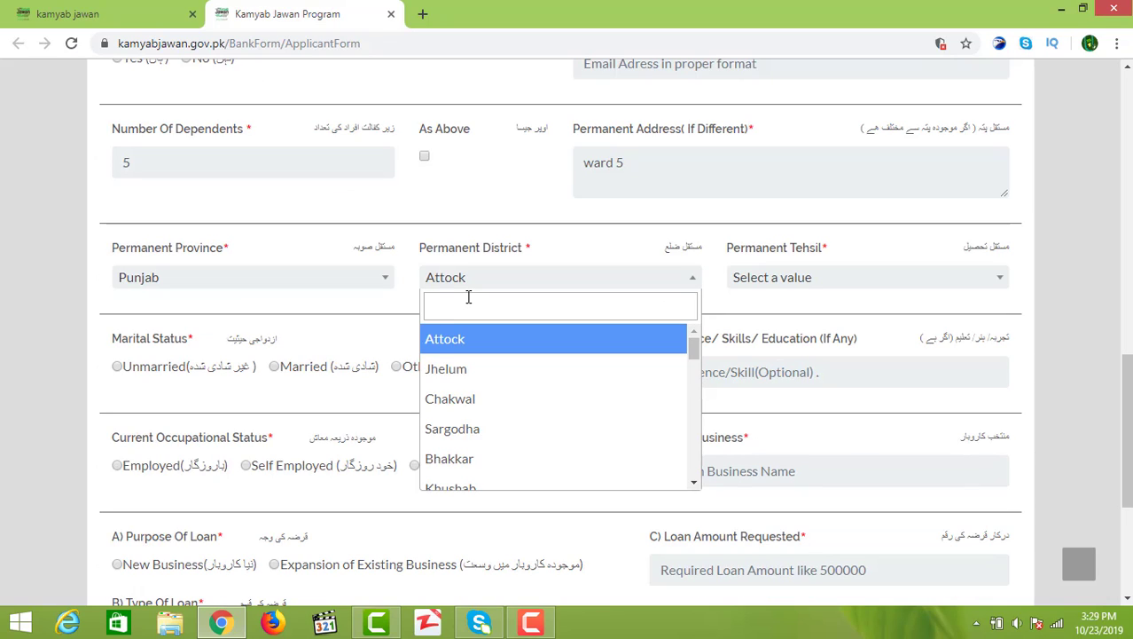
pyautogui.click(455, 345)
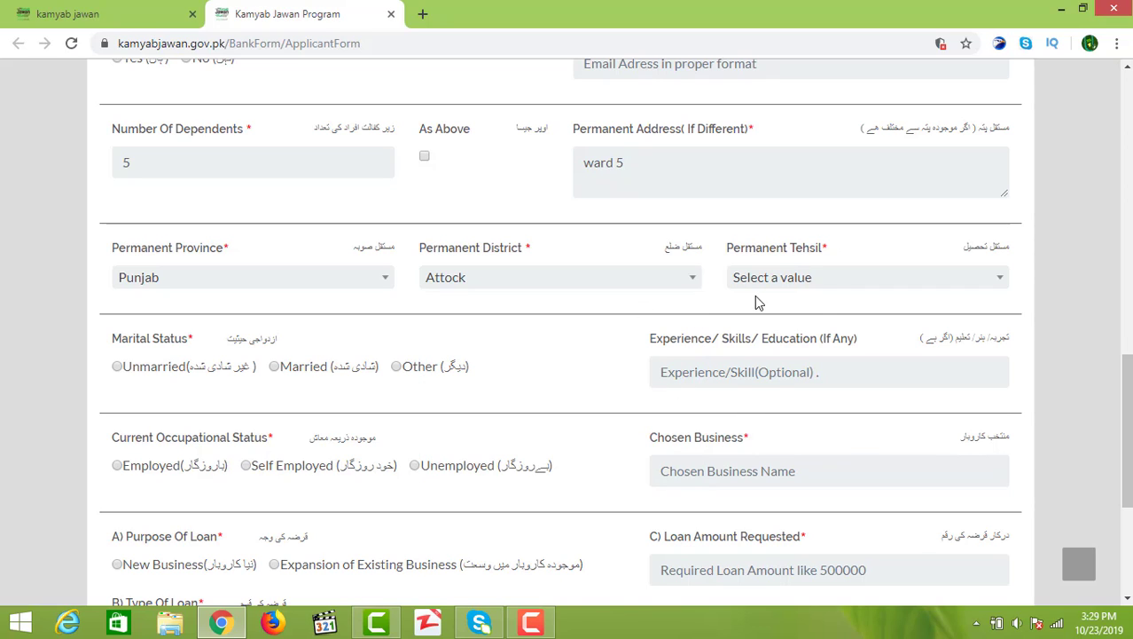
pyautogui.click(822, 285)
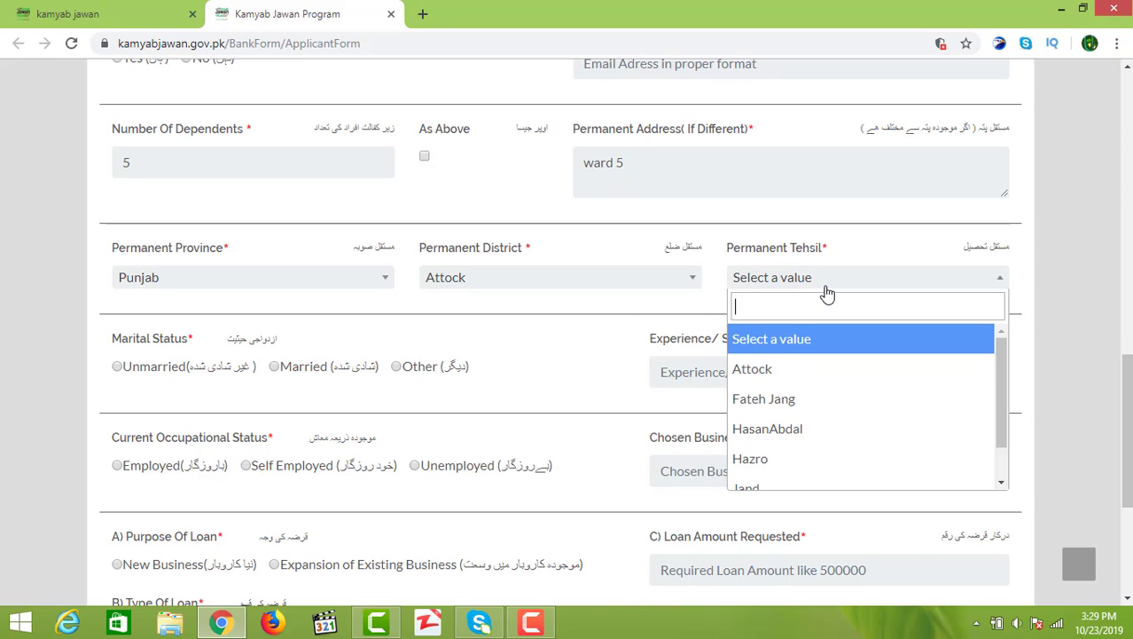
pyautogui.click(768, 372)
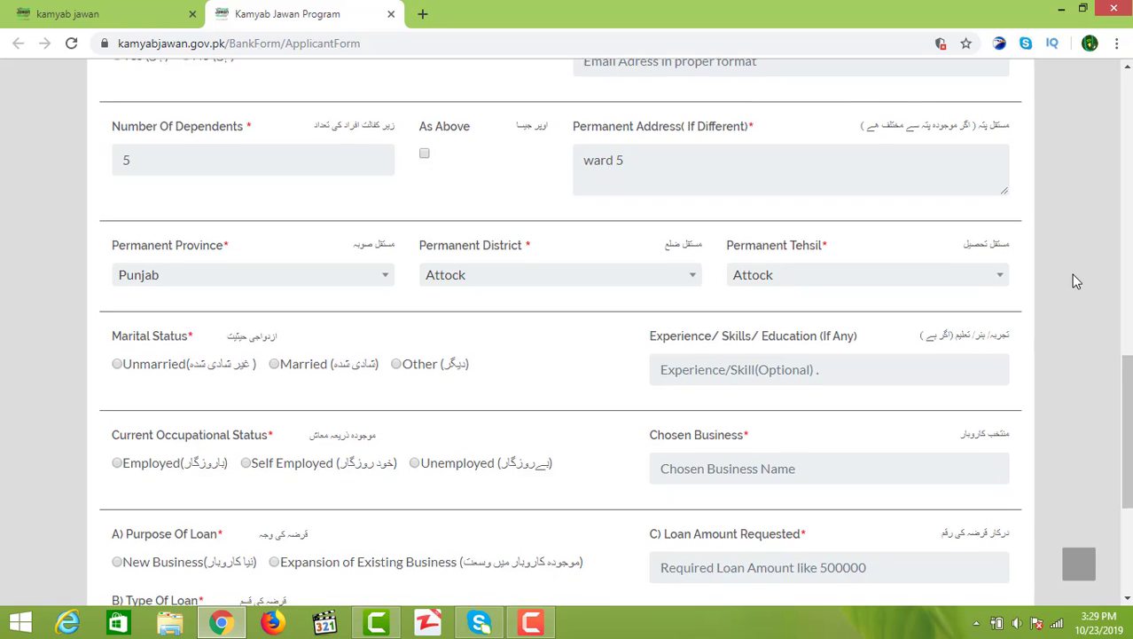
pyautogui.scroll(-2, 1075, 280)
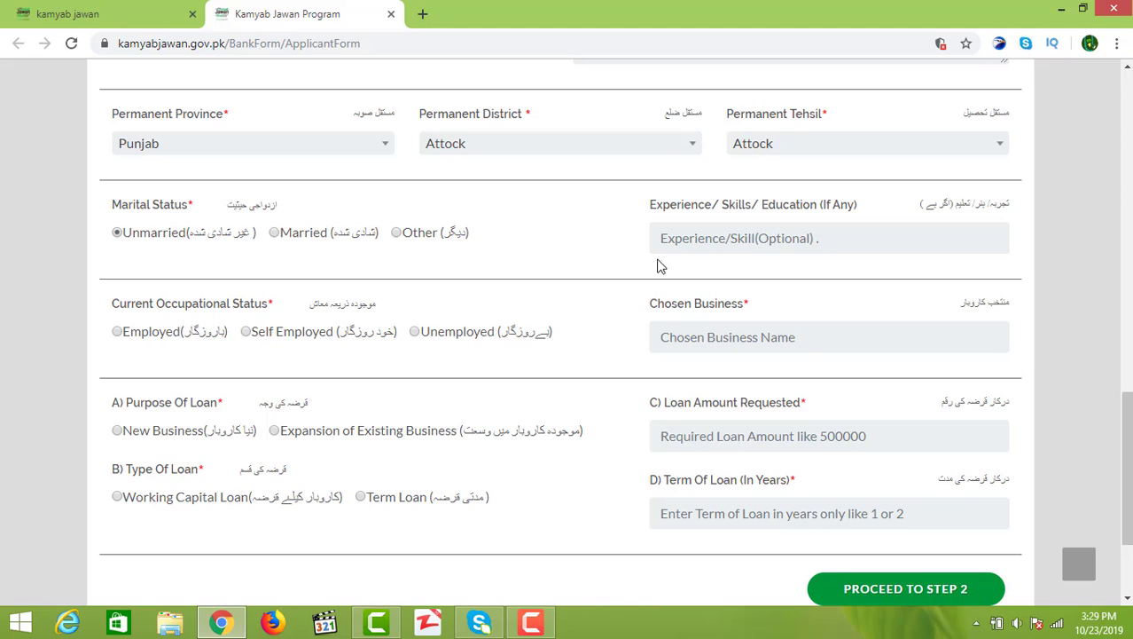
# Enter 'matric' as experience, set occupational status to Unemployed, and enter 'mobile shop' as the chosen business
pyautogui.click(768, 237)
pyautogui.write('ma')
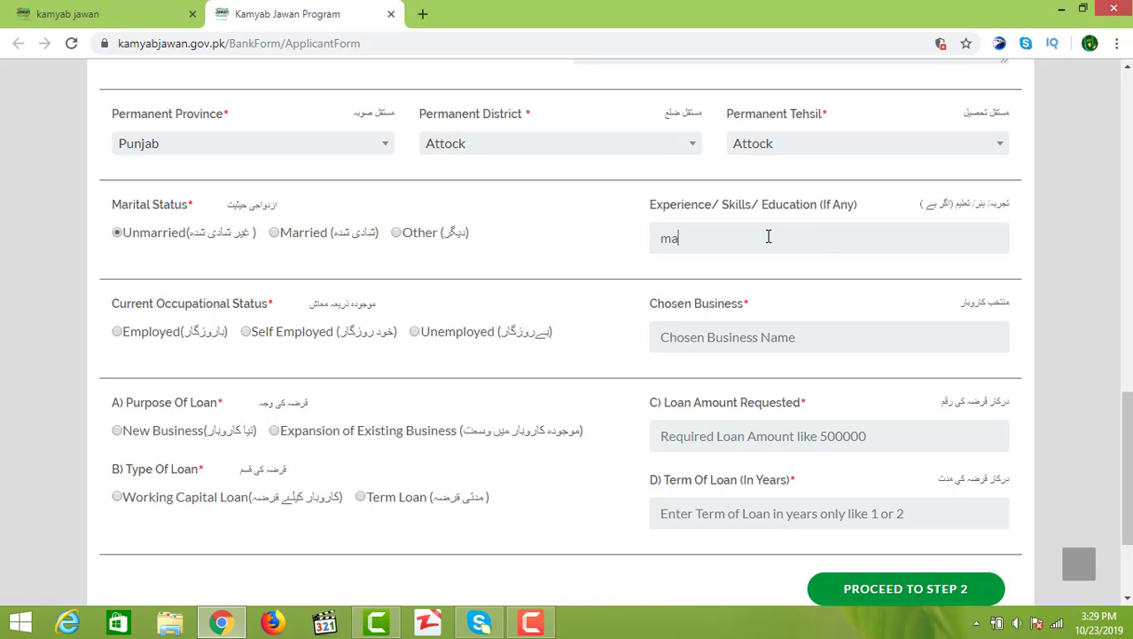
pyautogui.write('tric')
pyautogui.click(116, 337)
pyautogui.click(695, 342)
pyautogui.write('mobile')
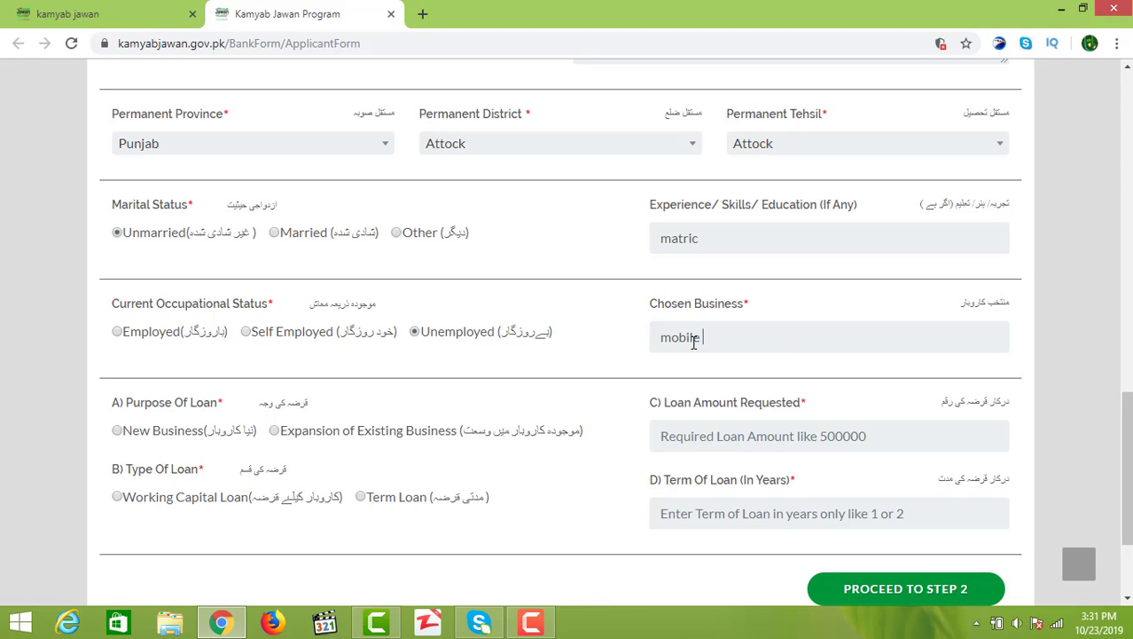
pyautogui.write(' shop')
# Enter 1500000 as the requested loan amount and 5 years as the loan term
pyautogui.click(816, 432)
pyautogui.write('150')
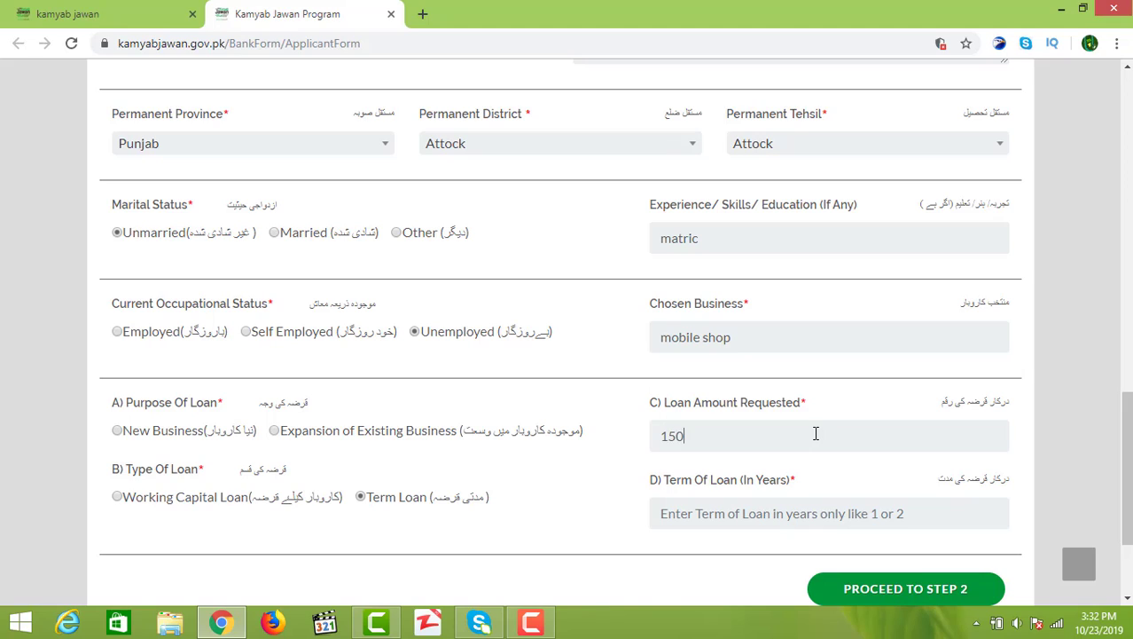
pyautogui.write('0000')
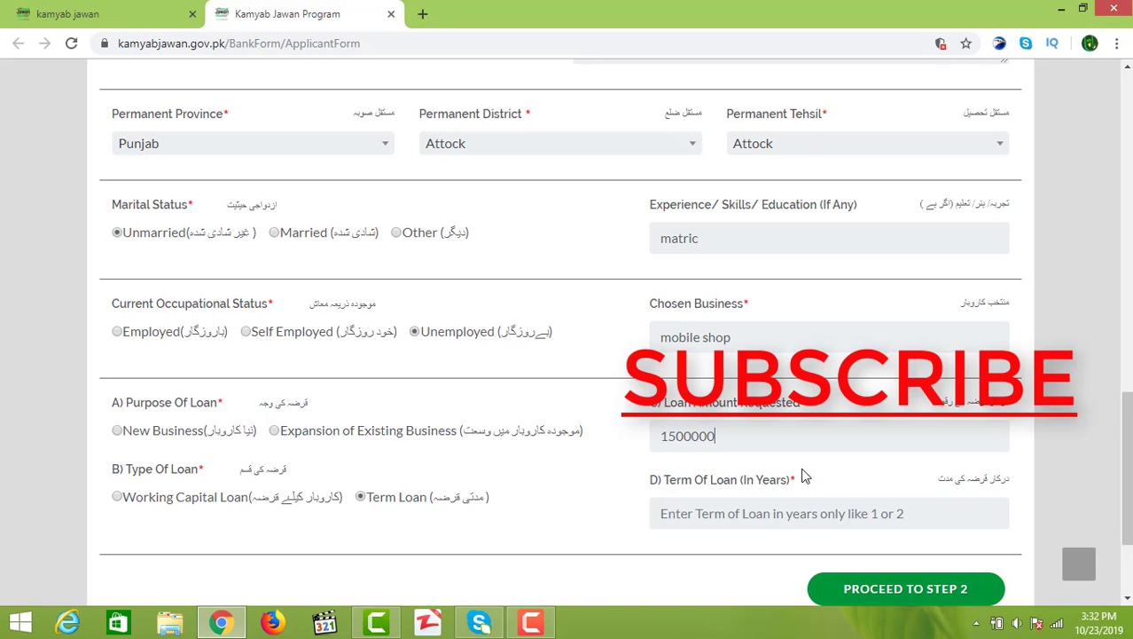
pyautogui.click(765, 521)
pyautogui.write('5')
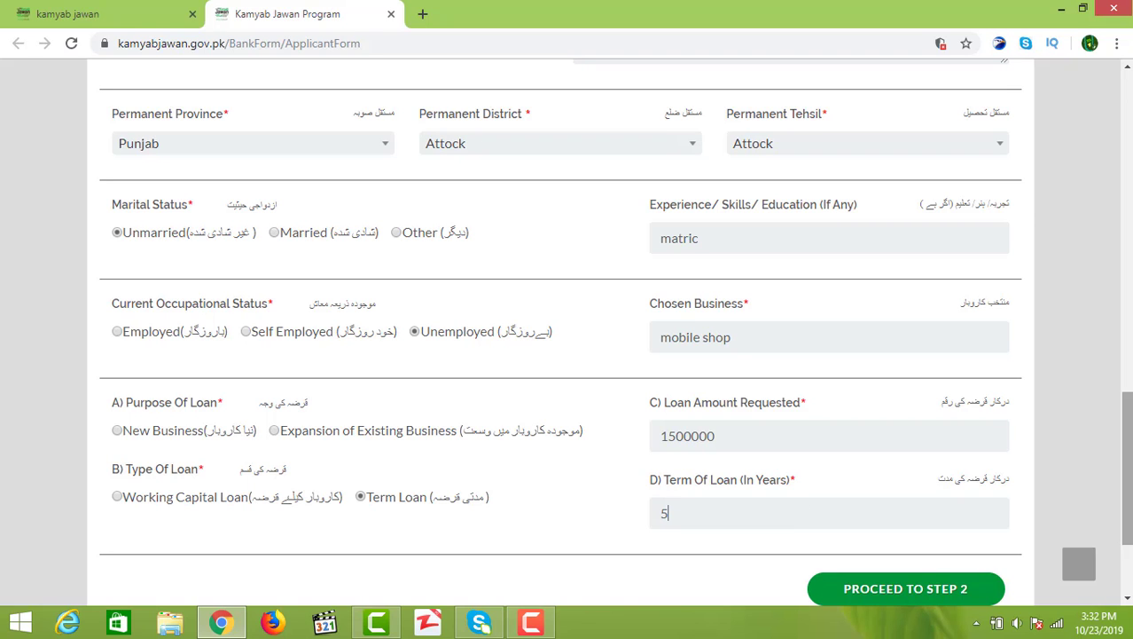
pyautogui.moveTo(1127, 468)
pyautogui.mouseDown()
pyautogui.moveTo(1127, 410)
pyautogui.moveTo(1127, 505)
pyautogui.moveTo(1127, 460)
pyautogui.moveTo(1131, 484)
pyautogui.mouseUp()
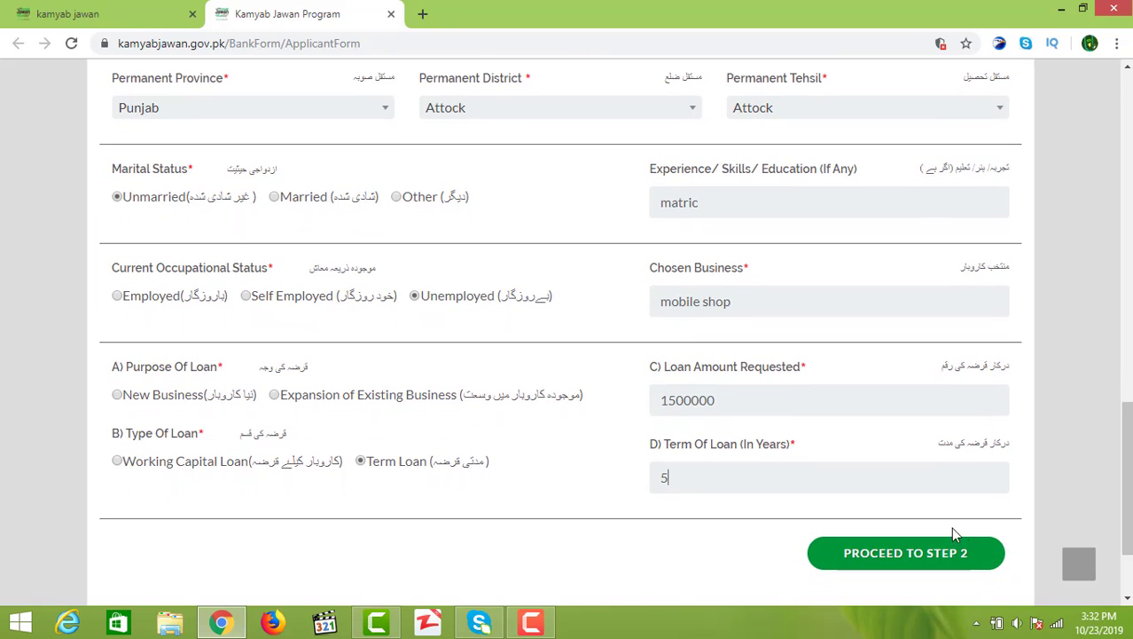
# Proceed the filled applicant form to Step 2, bringing up the terms-and-conditions declaration
pyautogui.click(929, 566)
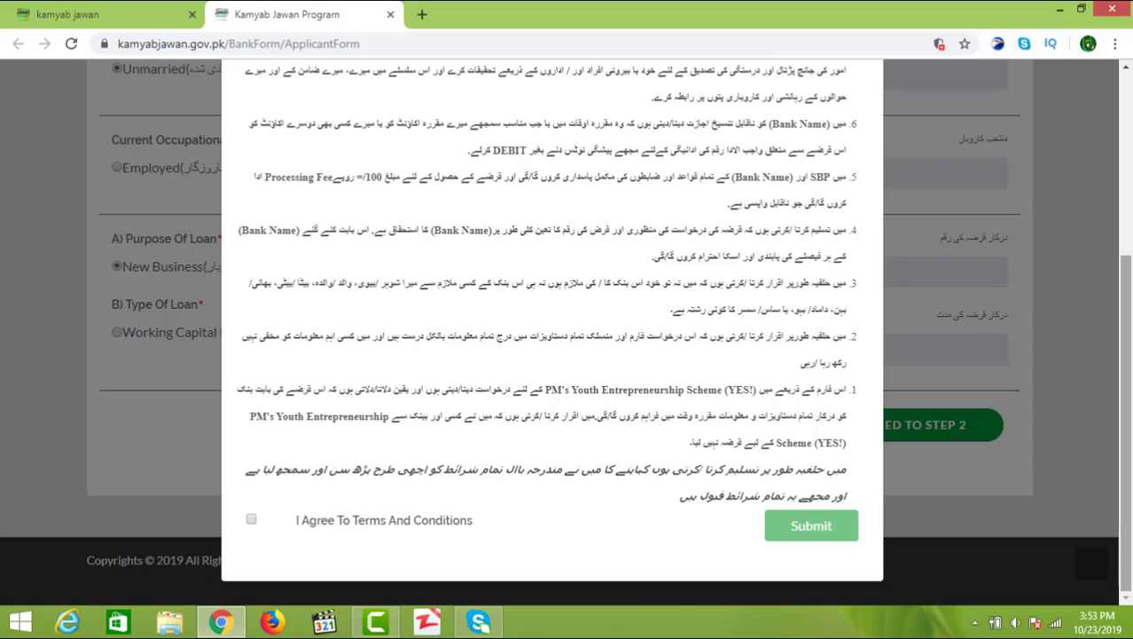